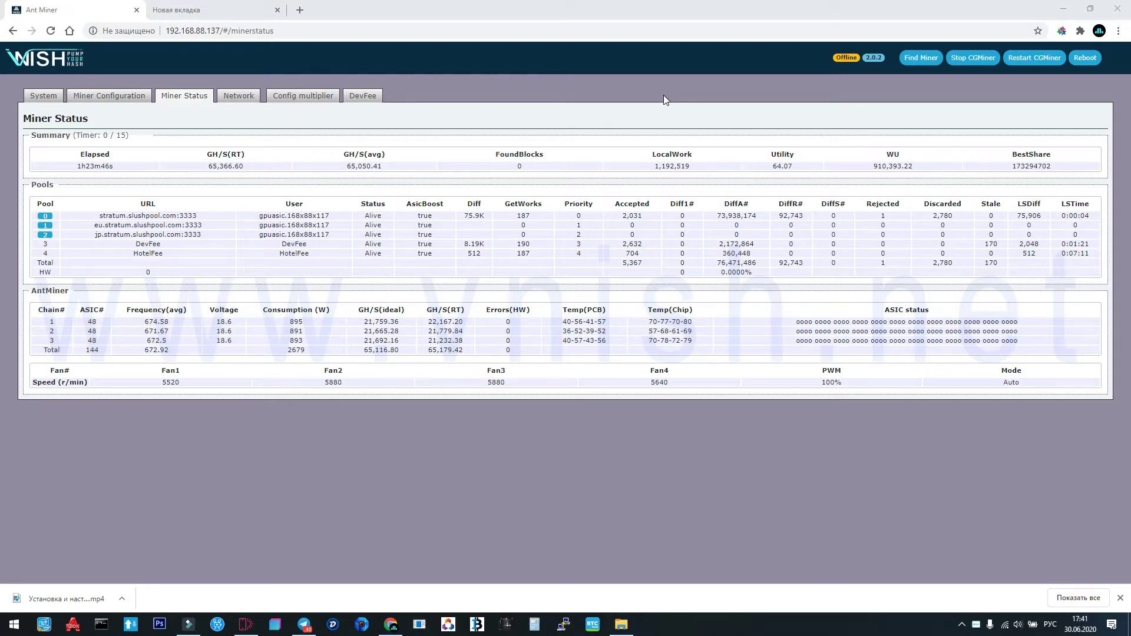
pyautogui.click(220, 8)
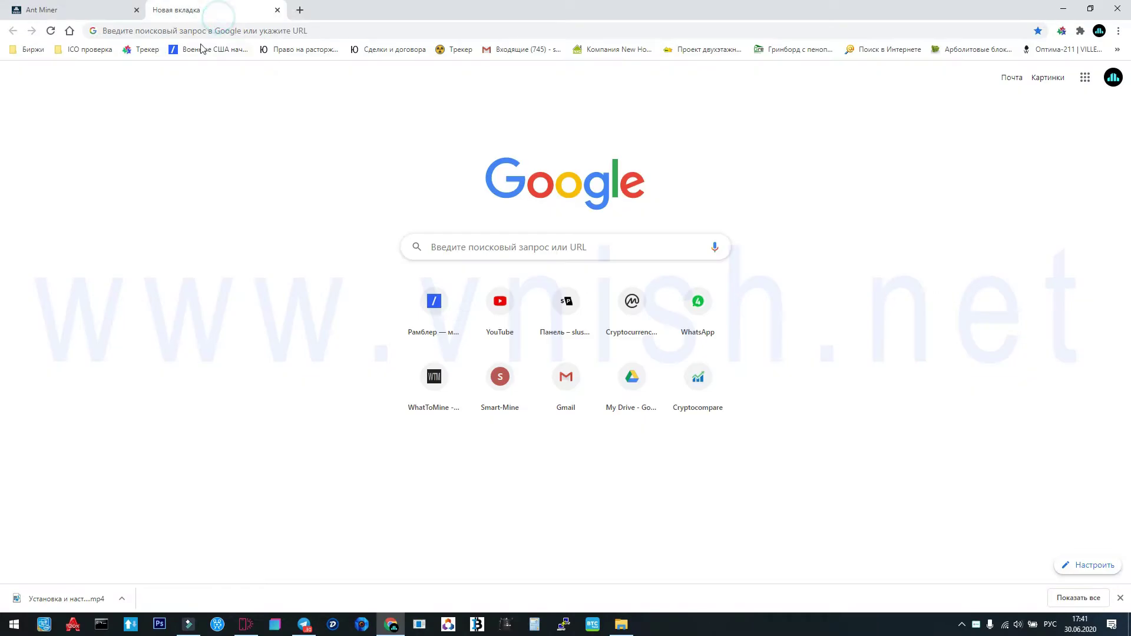
pyautogui.click(207, 29)
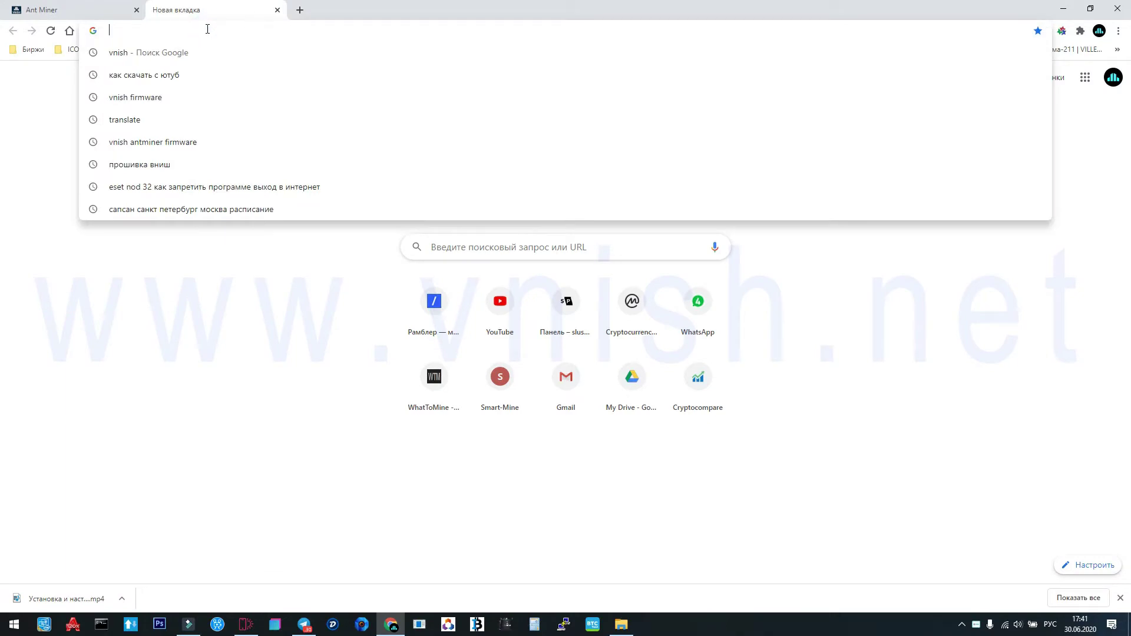
pyautogui.write('vni')
pyautogui.press('BackSpace')
pyautogui.press('Escape')
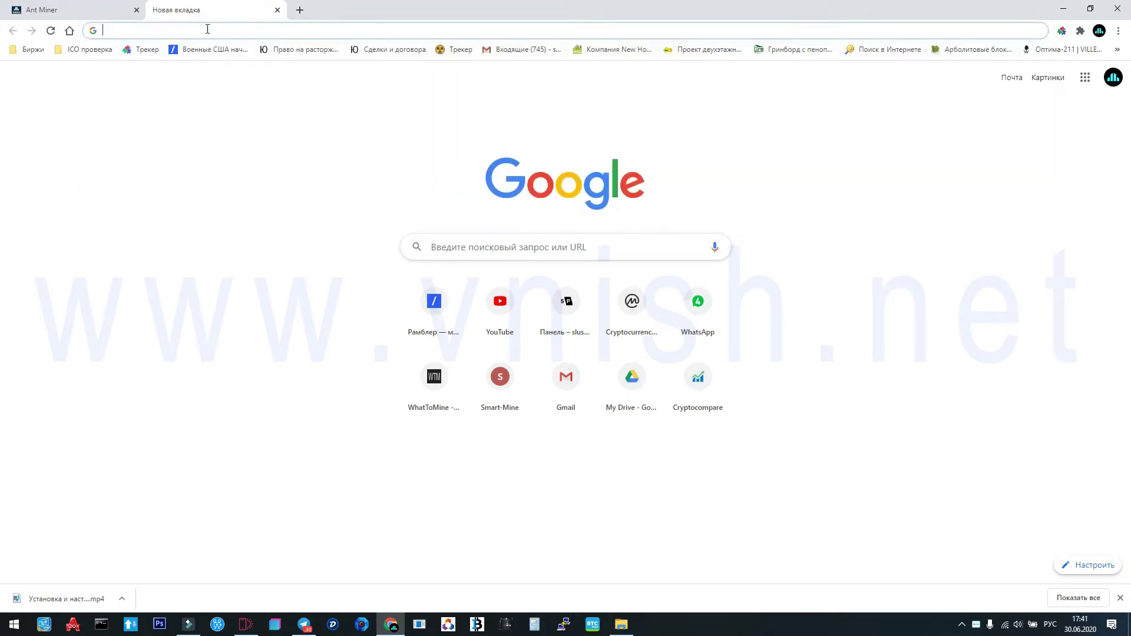
pyautogui.write('ww')
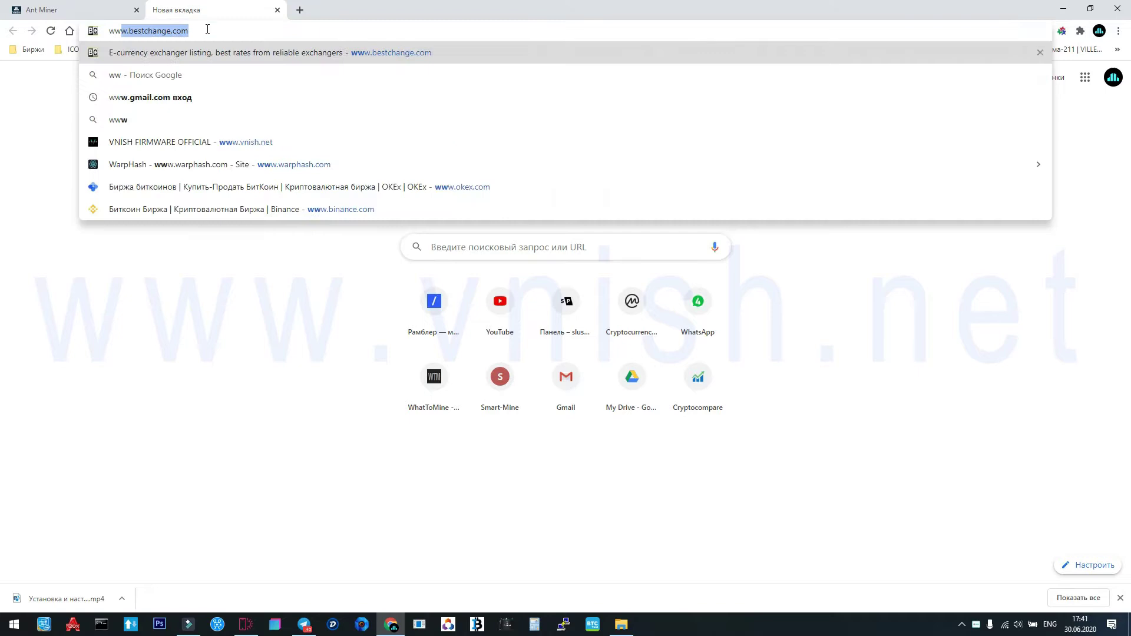
pyautogui.write('w.v')
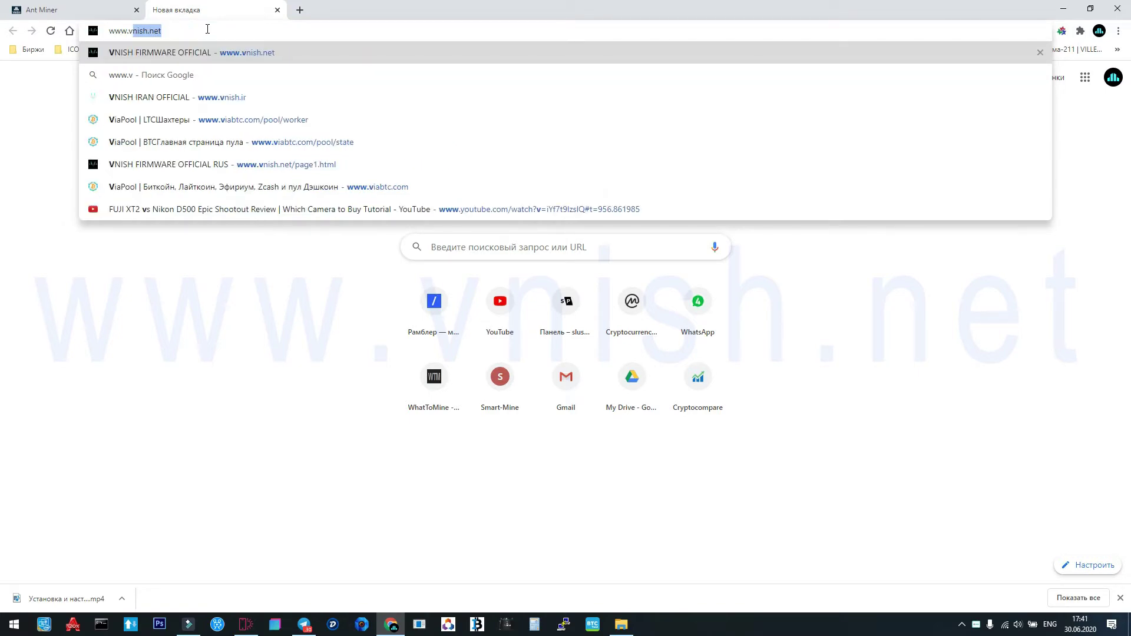
pyautogui.write('nish.net')
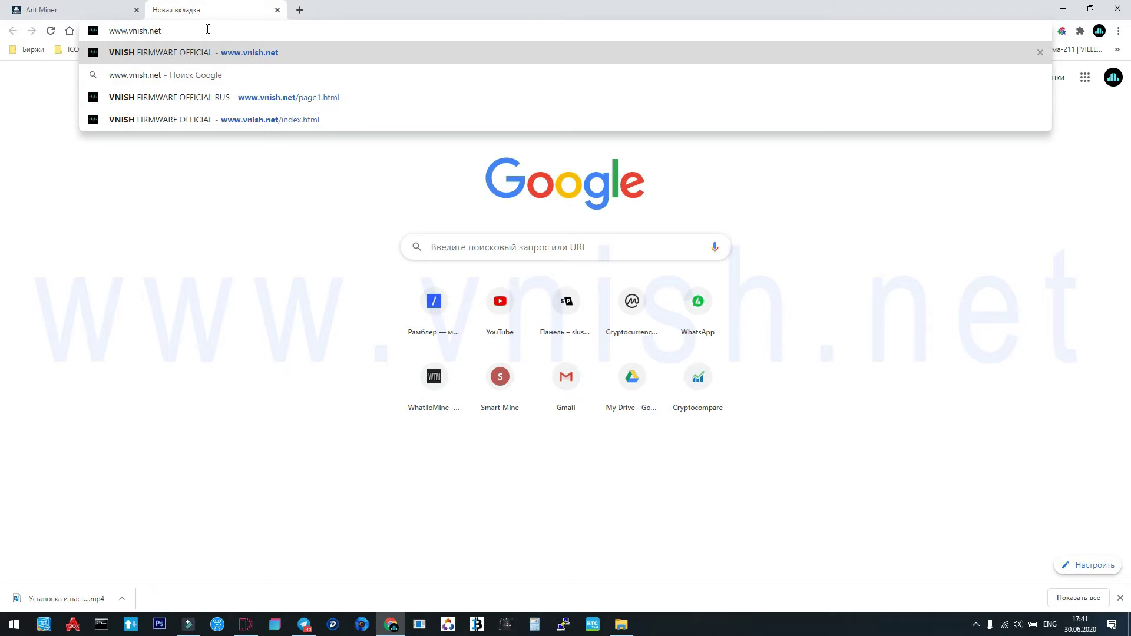
pyautogui.press('Return')
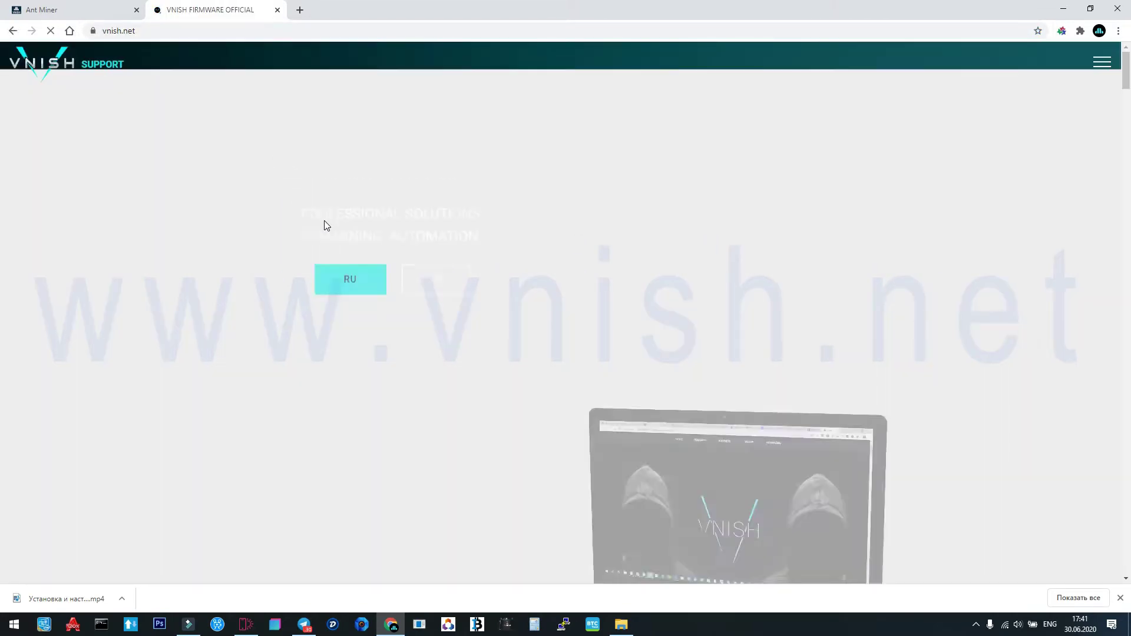
# Scroll to DOWNLOADS and expand the SD recovery list to show links for S17/T17, S17+, T17+, S9/T9 and L3/L3+.
pyautogui.scroll(-6, 324, 221)
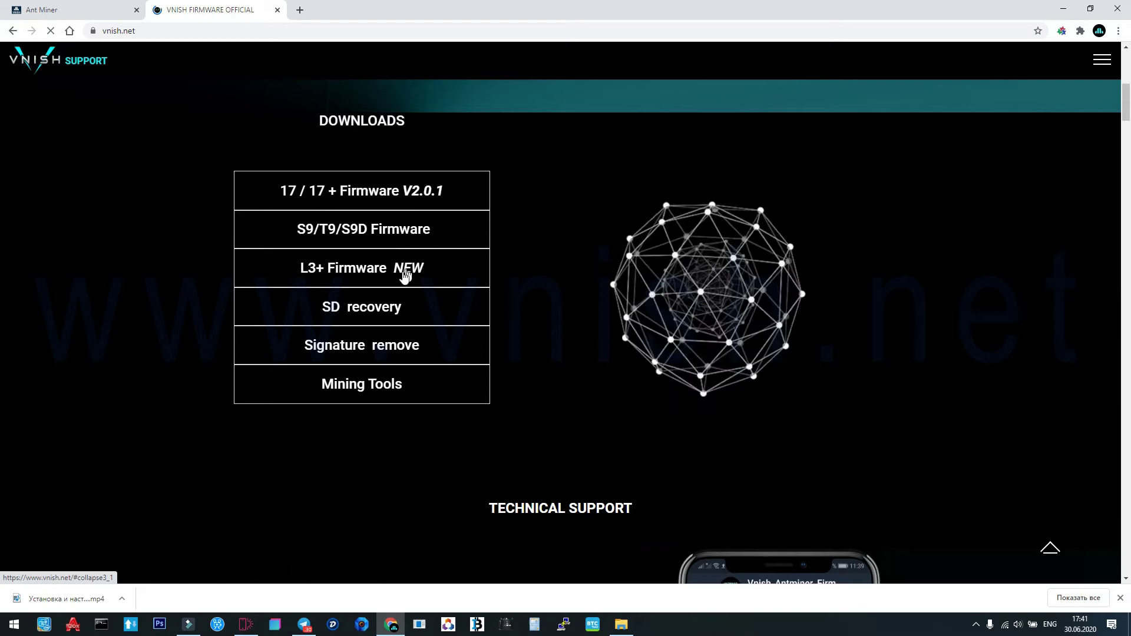
pyautogui.click(365, 307)
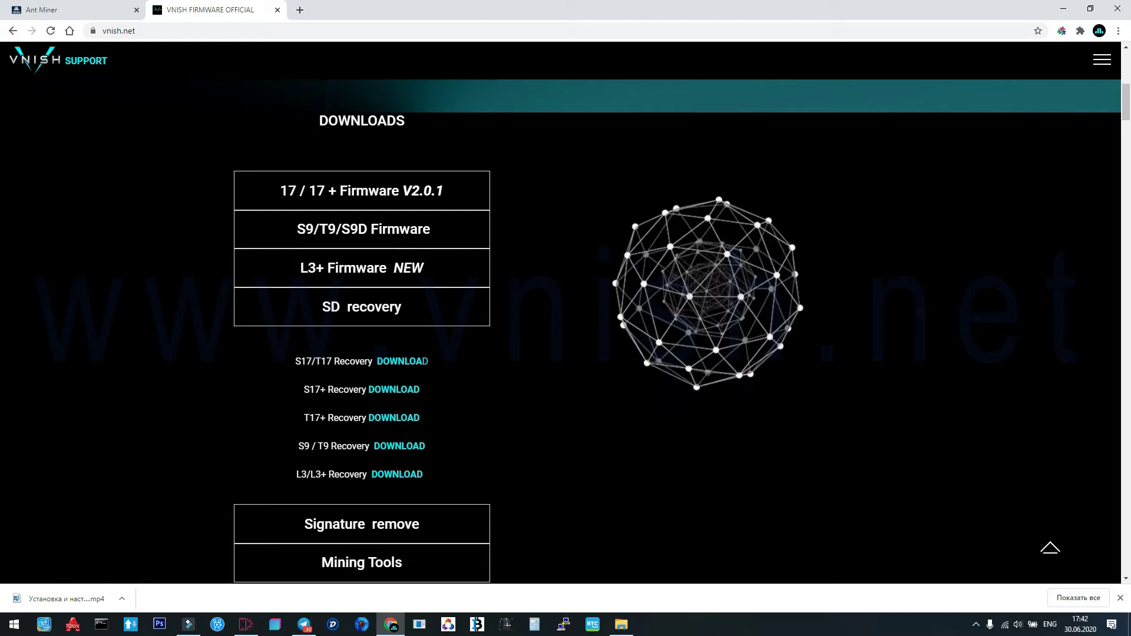
# Download SD_S17-T17_650M.05.06.2019.zip from Google Drive despite the virus-scan warning.
pyautogui.click(396, 365)
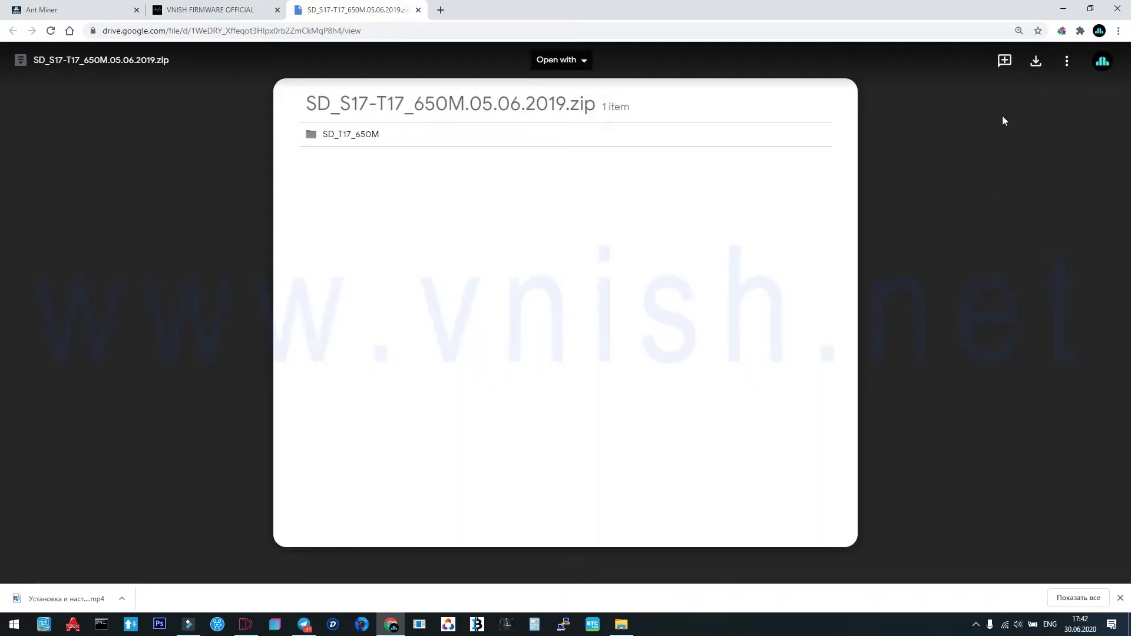
pyautogui.click(1035, 64)
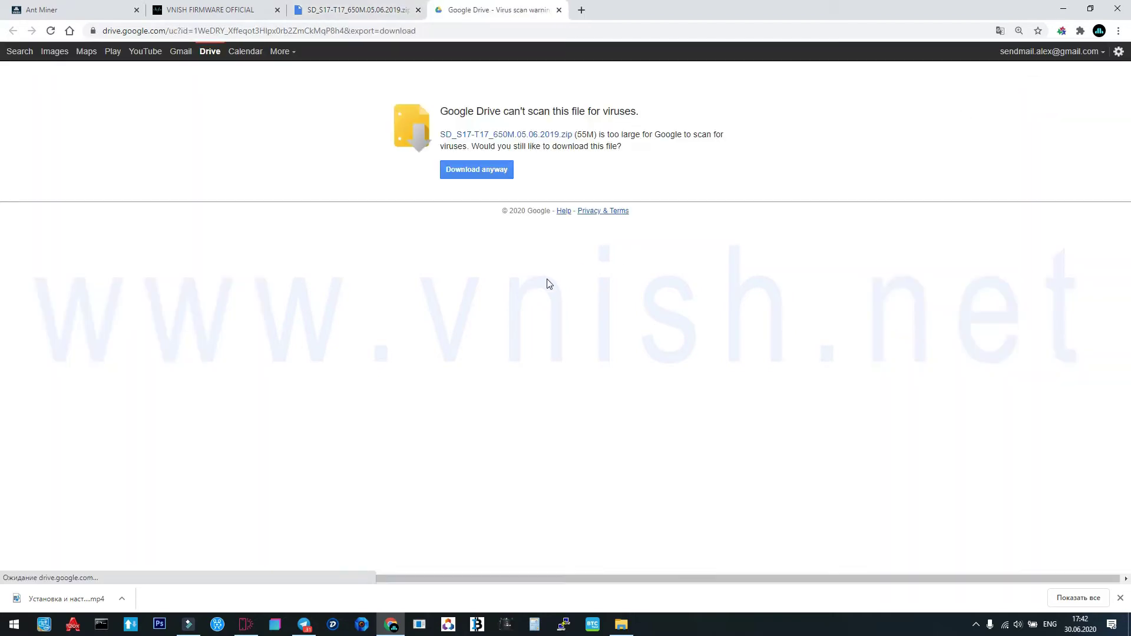
pyautogui.click(477, 171)
pyautogui.click(122, 600)
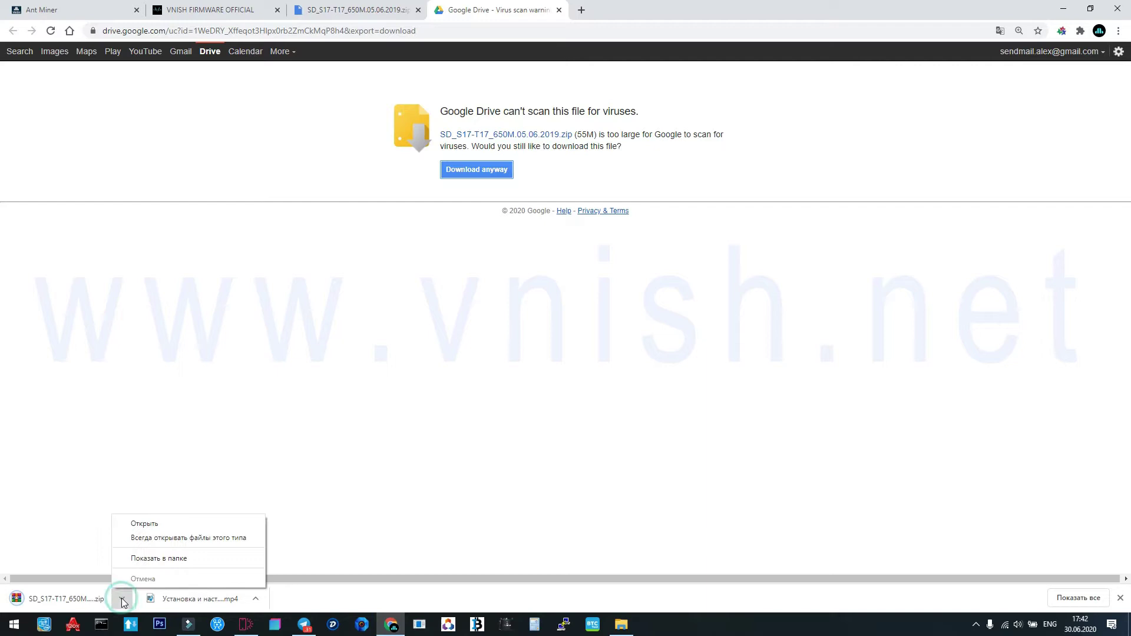
# Extract the zip to SD_S17-T17_650M.05.06.2019 (1) and select all six files in SD_T17_650M.
pyautogui.click(146, 559)
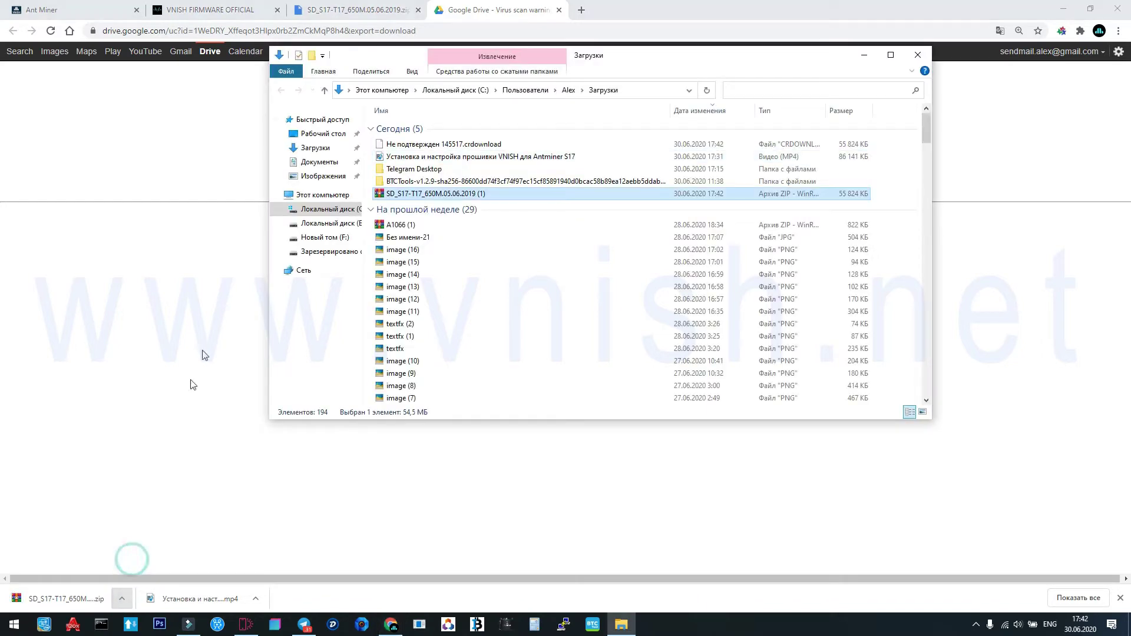
pyautogui.rightClick(422, 197)
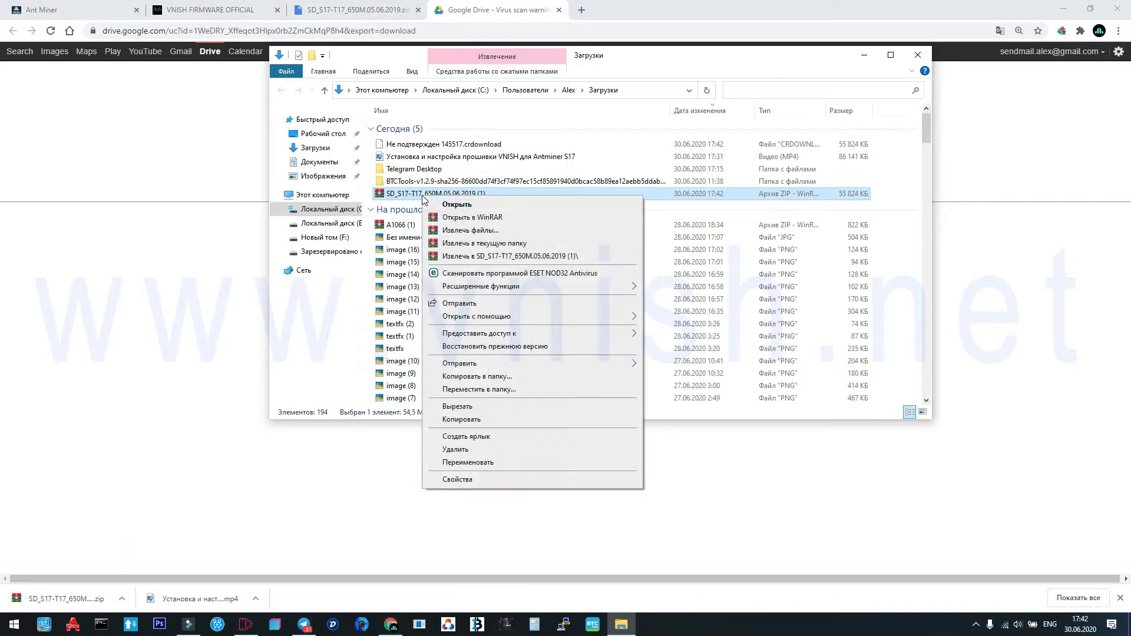
pyautogui.click(480, 257)
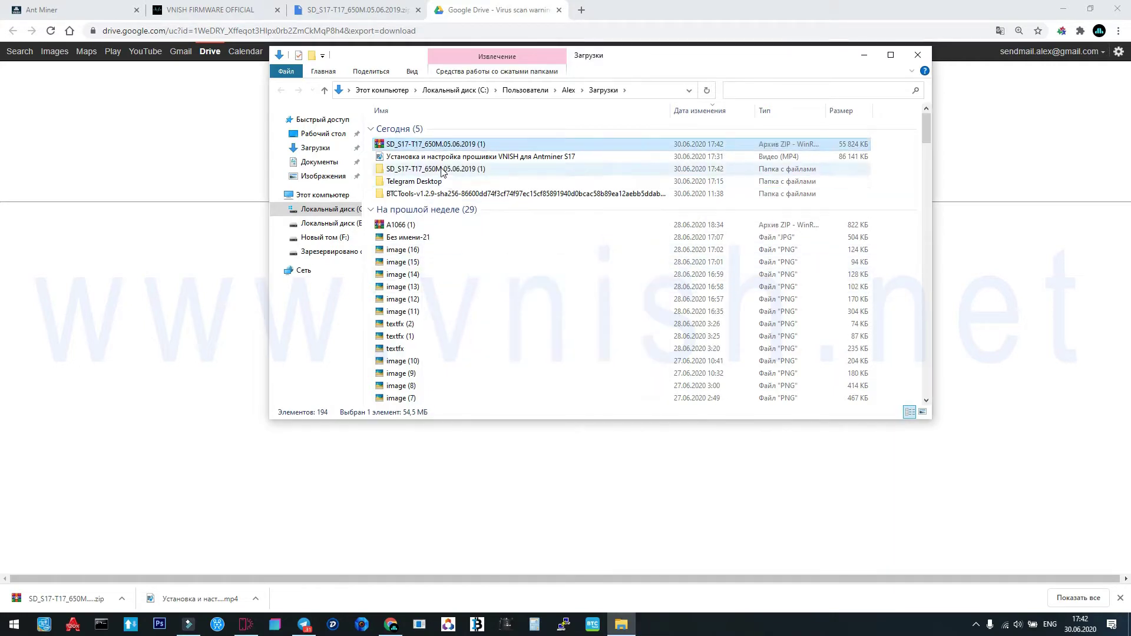
pyautogui.doubleClick(438, 171)
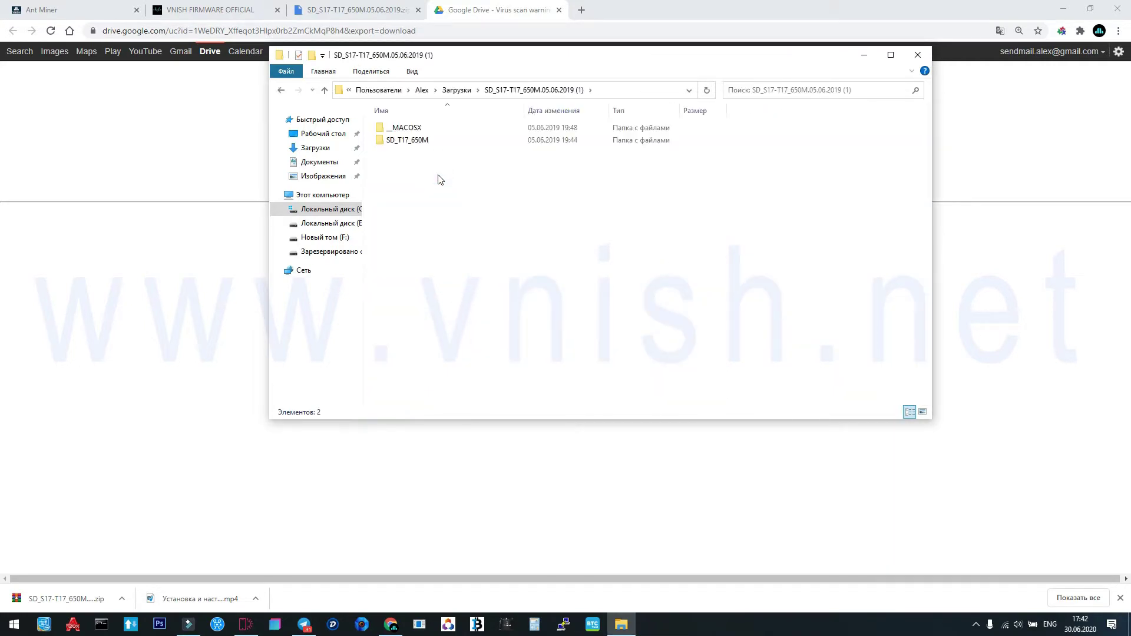
pyautogui.doubleClick(422, 143)
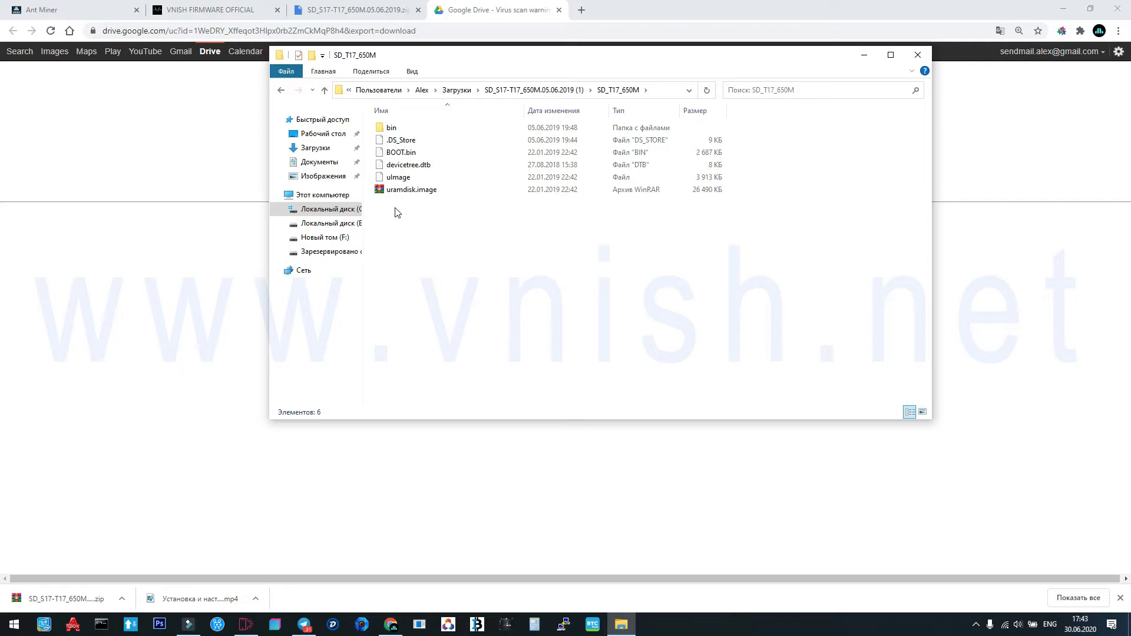
pyautogui.moveTo(380, 201); pyautogui.dragTo(425, 132)
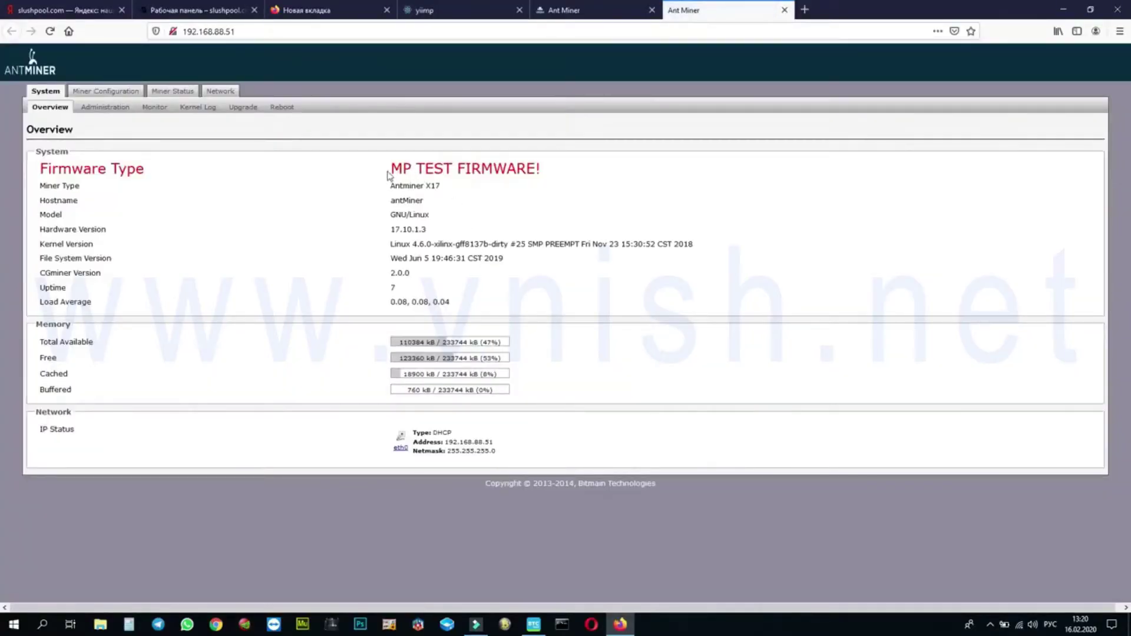
# Check the MP TEST FIRMWARE firmware type and the miner's pool configuration.
pyautogui.moveTo(394, 171); pyautogui.dragTo(272, 171)
pyautogui.click(106, 90)
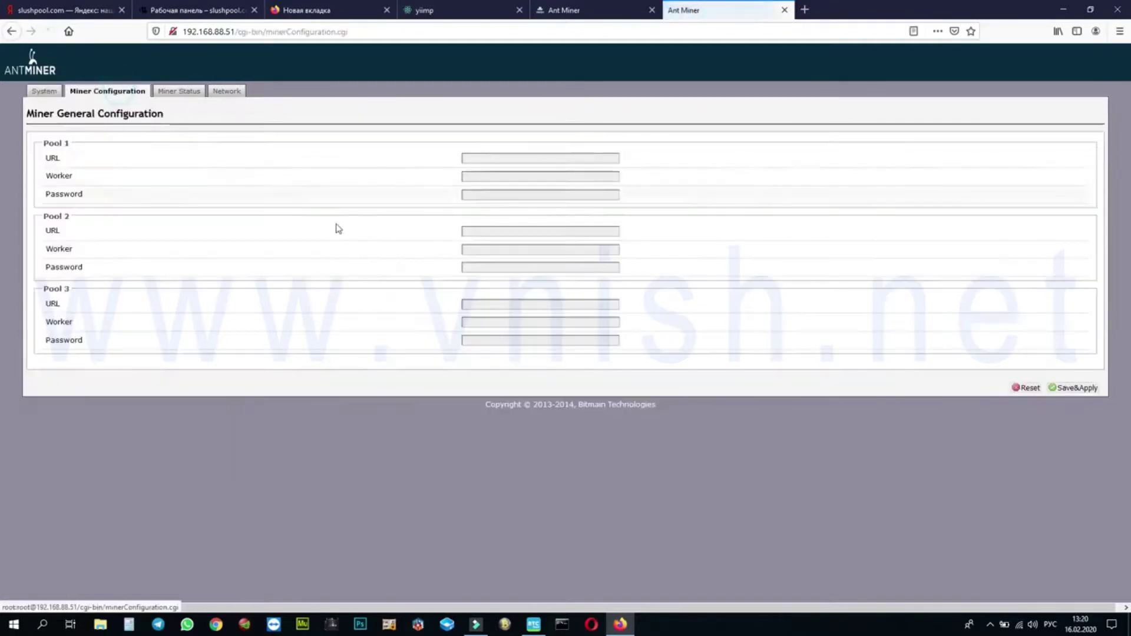
pyautogui.click(52, 92)
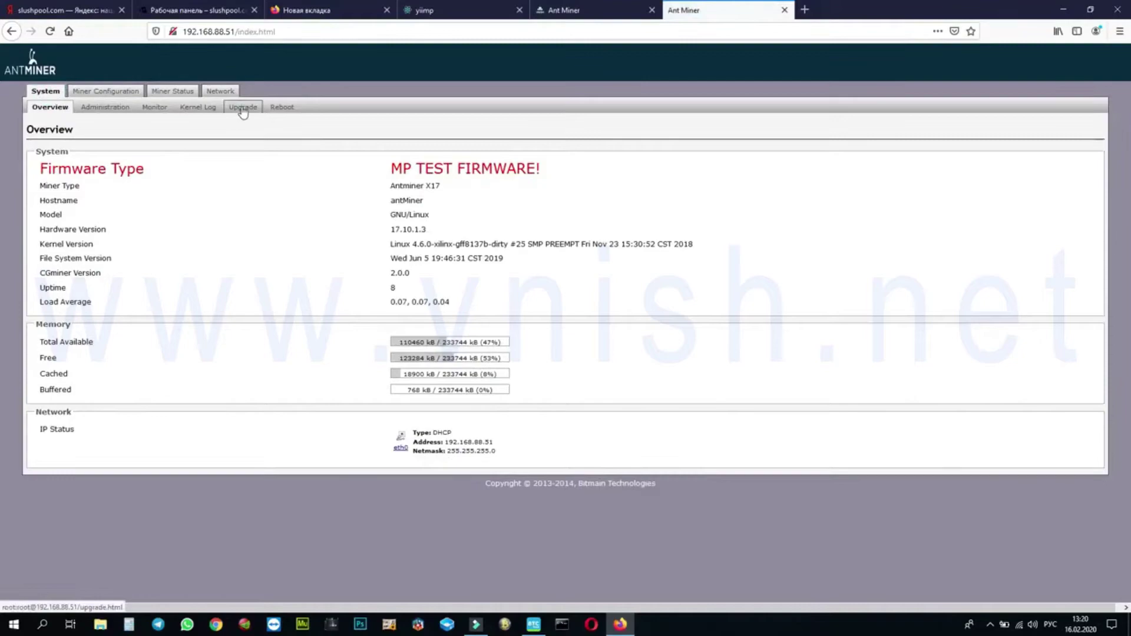
# Choose the firmware image on System > Upgrade and start uploading it.
pyautogui.click(243, 108)
pyautogui.click(513, 318)
pyautogui.click(458, 298)
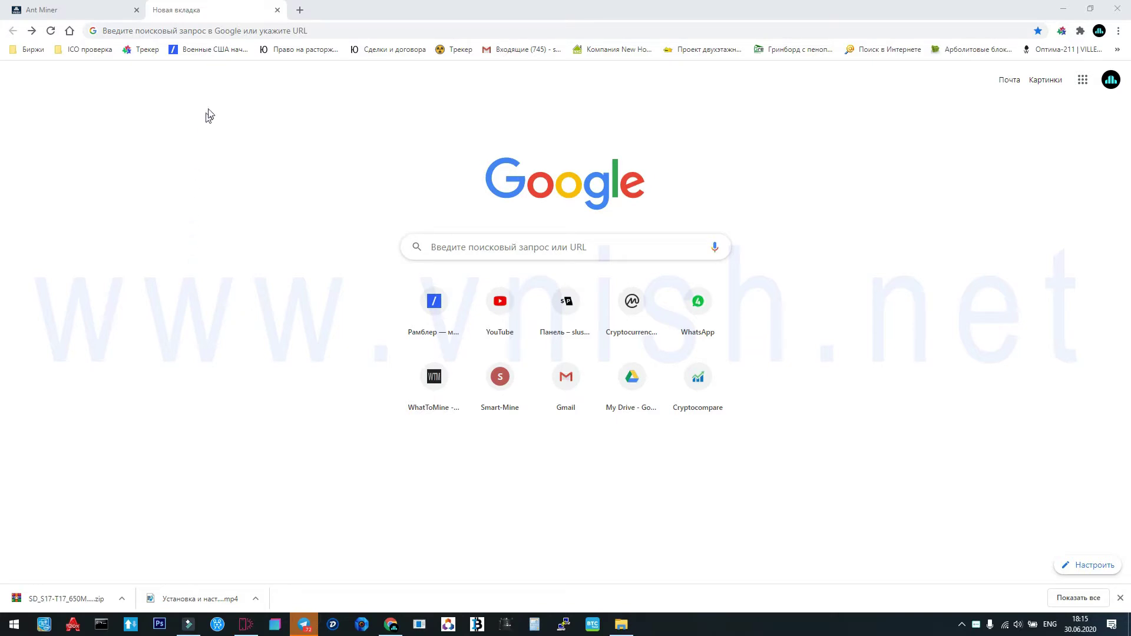
# Paste 192.168.88.137 into the address bar to load the miner's Vnish page.
pyautogui.click(233, 34)
pyautogui.rightClick(233, 35)
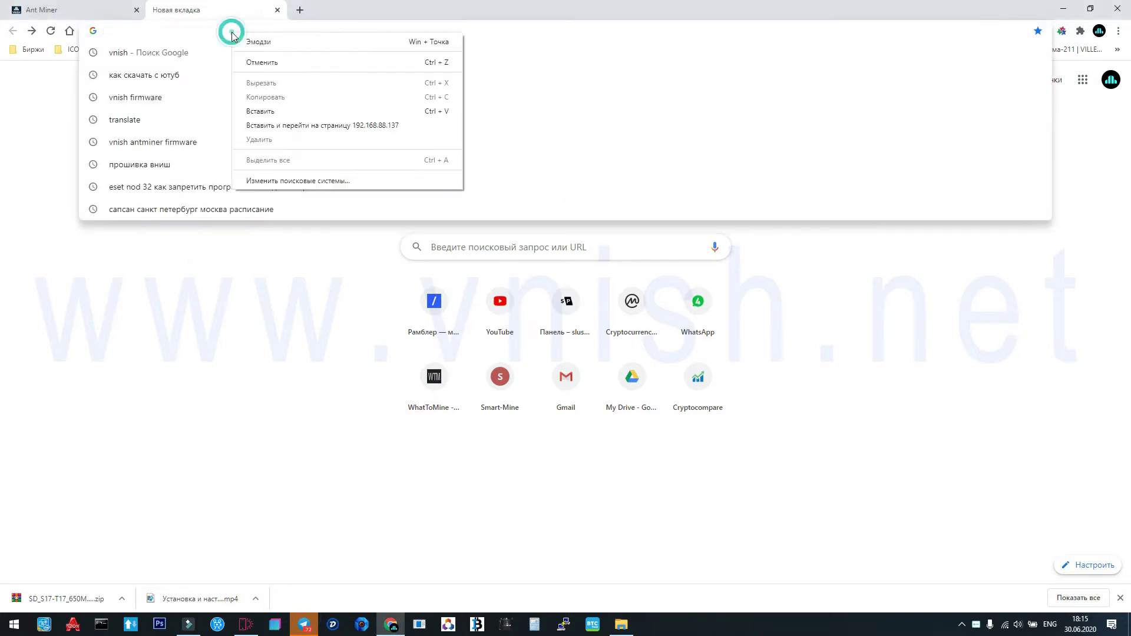
pyautogui.click(273, 112)
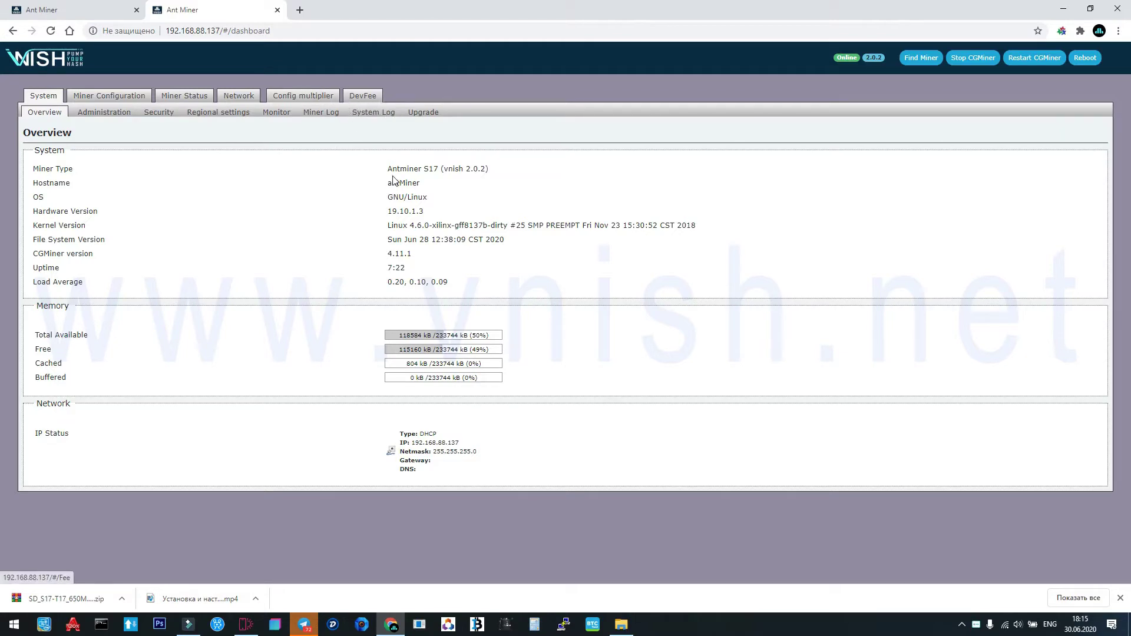
# View the Upgrade page and cancel the Reset to defaults dialog, keeping current settings.
pyautogui.click(429, 115)
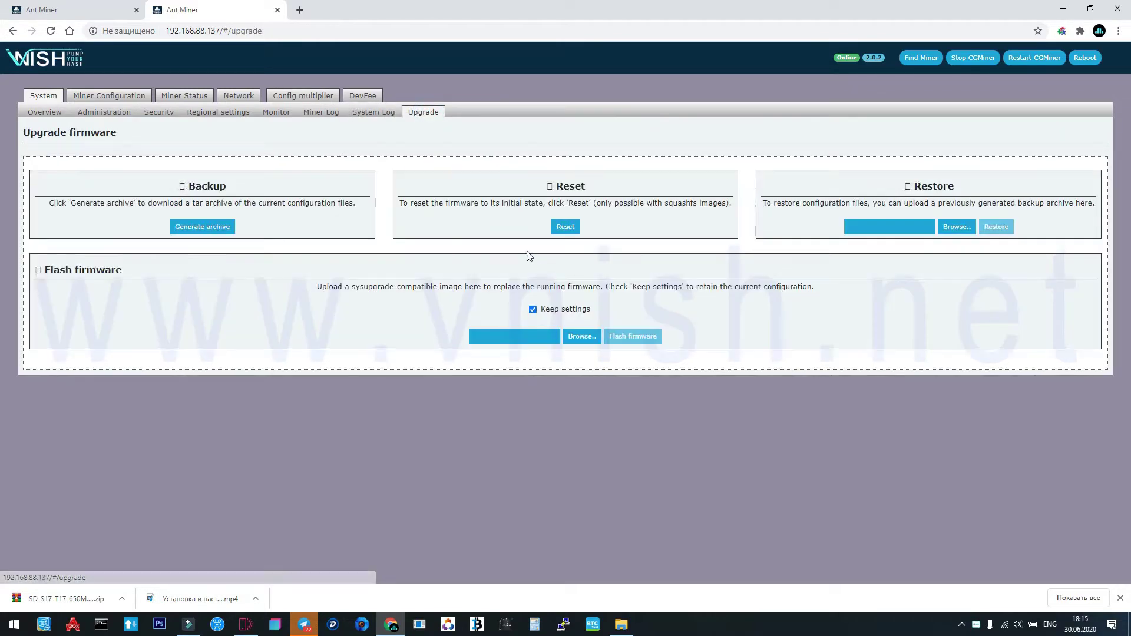
pyautogui.click(567, 226)
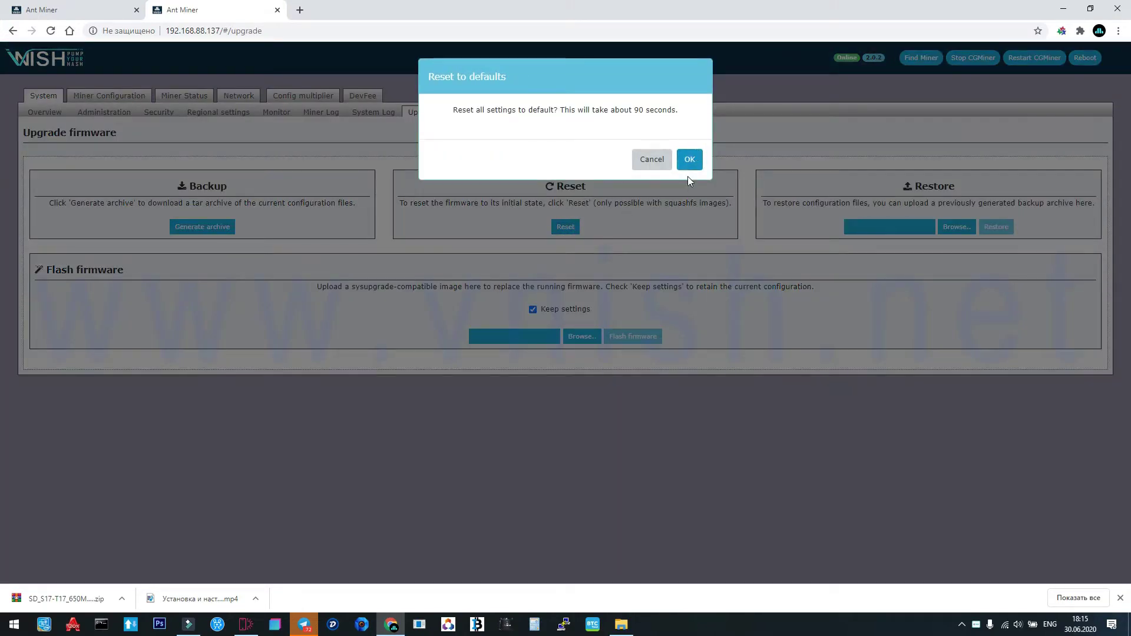
pyautogui.click(650, 162)
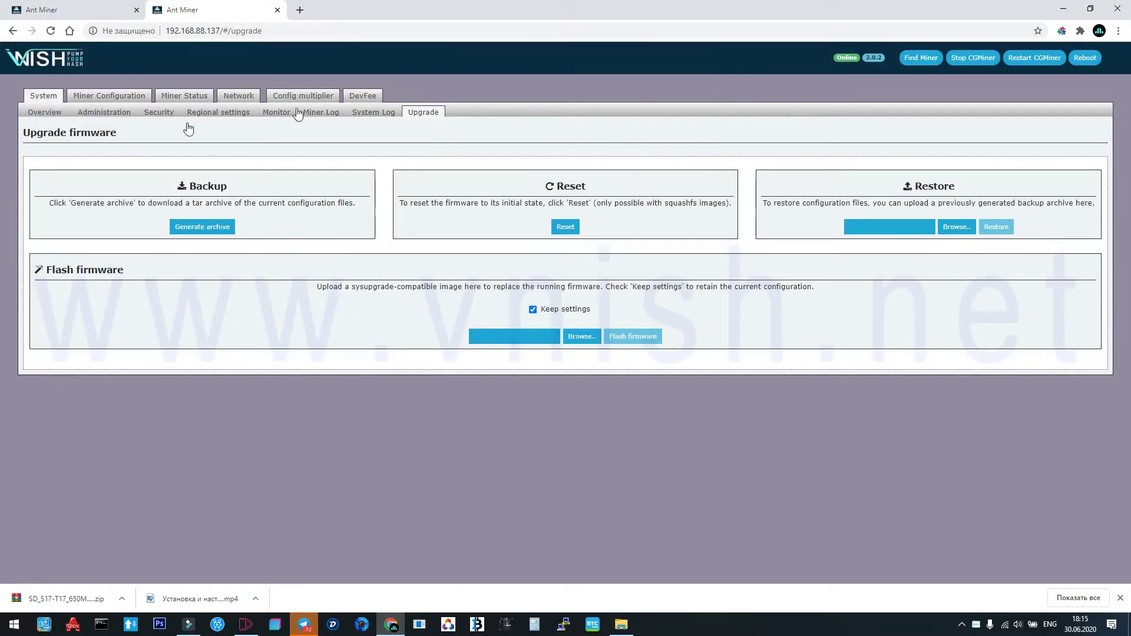
pyautogui.click(115, 96)
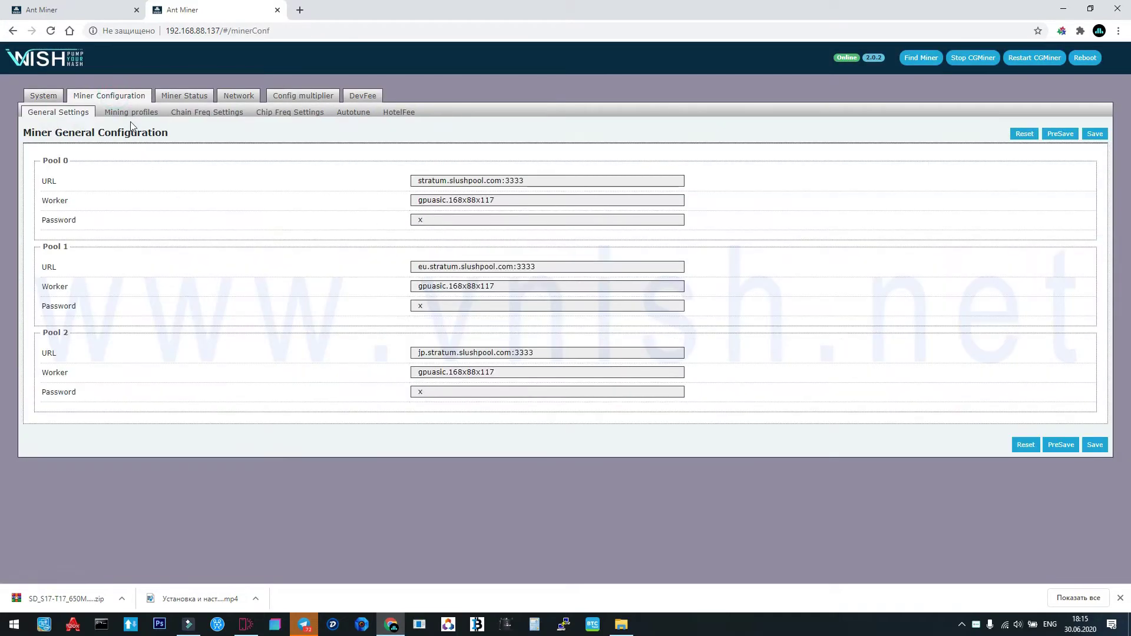
# Review the Preset and Ignore minimum voltage limit lists, keeping [2680W] Profile 65Th @ 675MHz and Enabled.
pyautogui.click(131, 113)
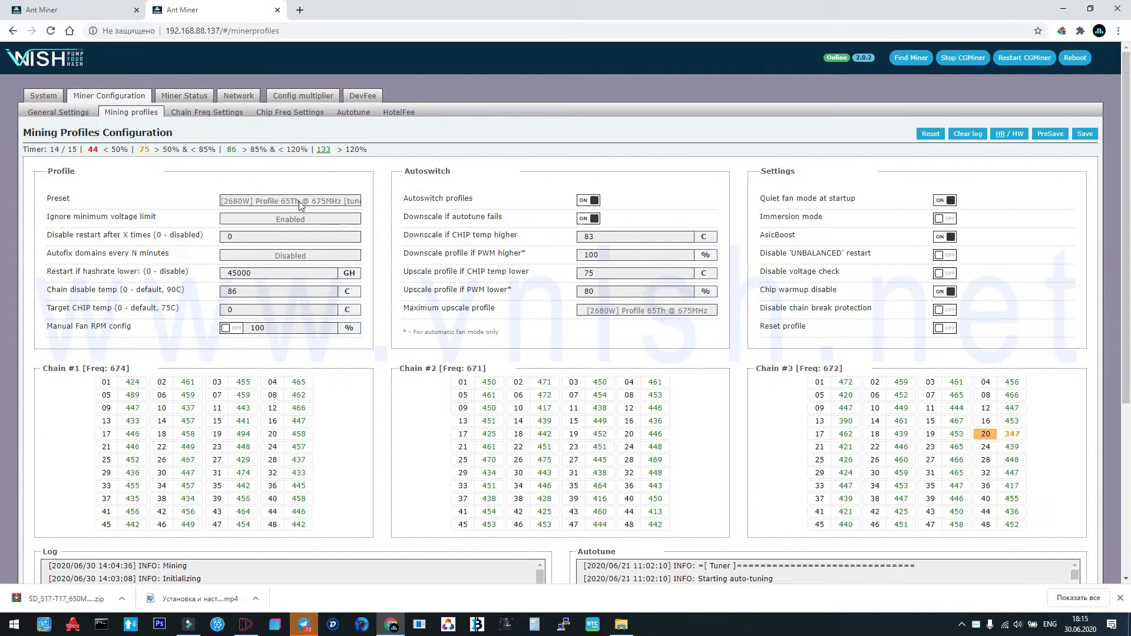
pyautogui.click(294, 201)
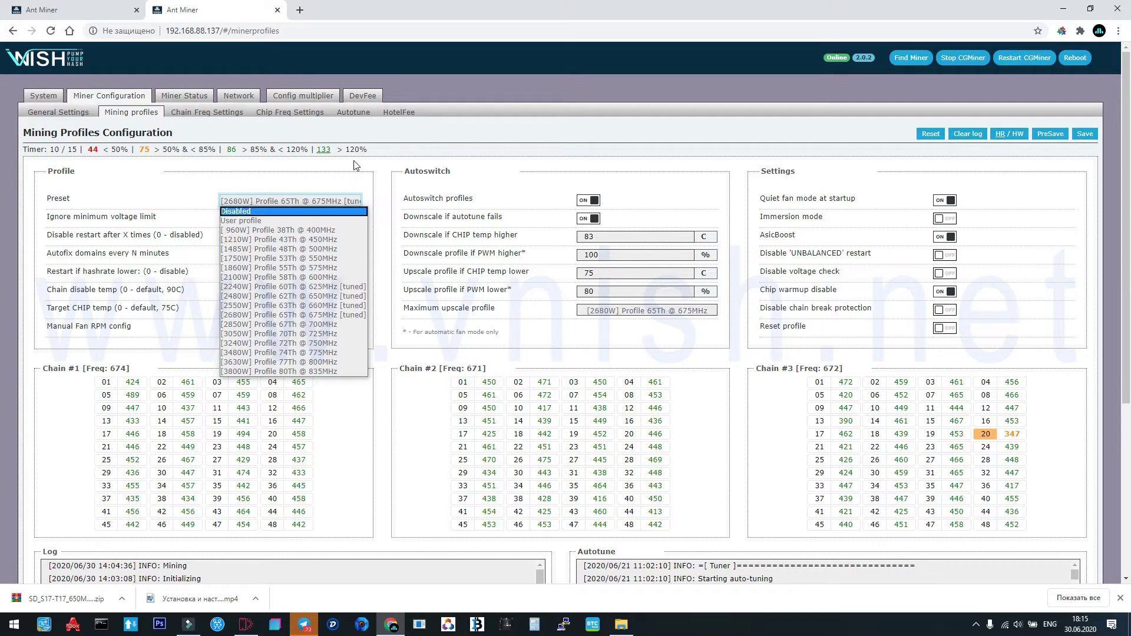
pyautogui.click(282, 201)
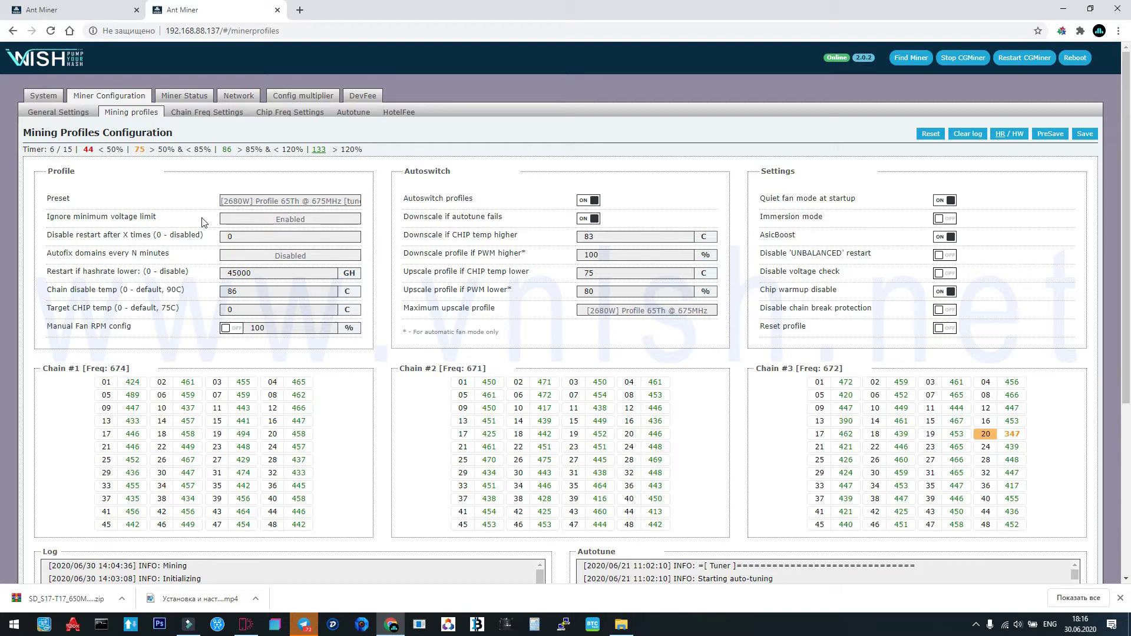
pyautogui.click(290, 219)
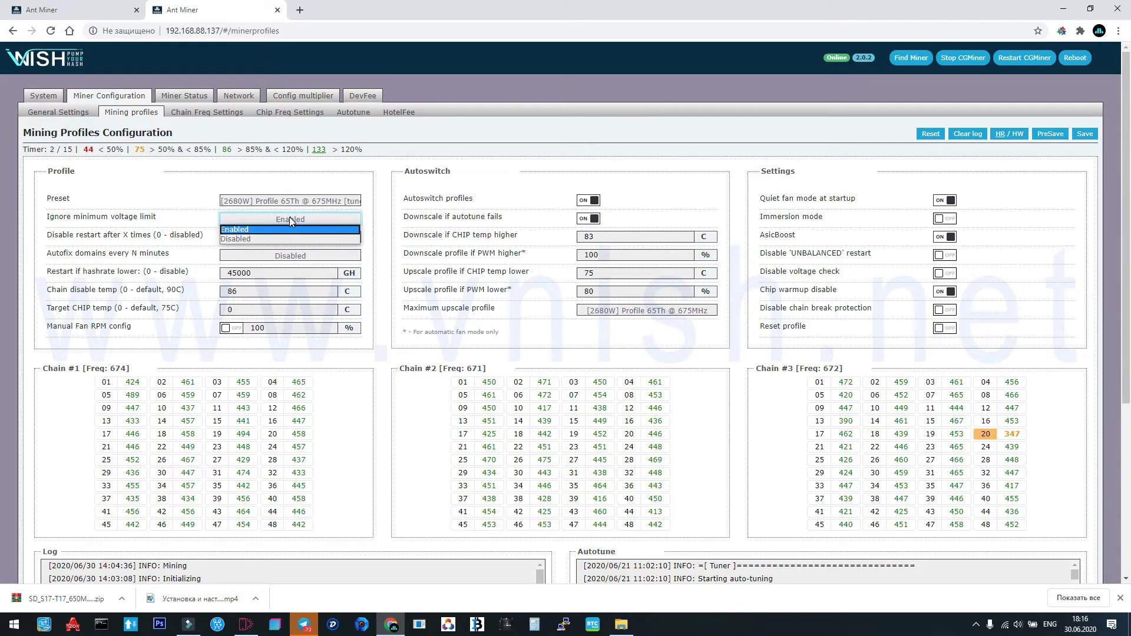
pyautogui.click(290, 220)
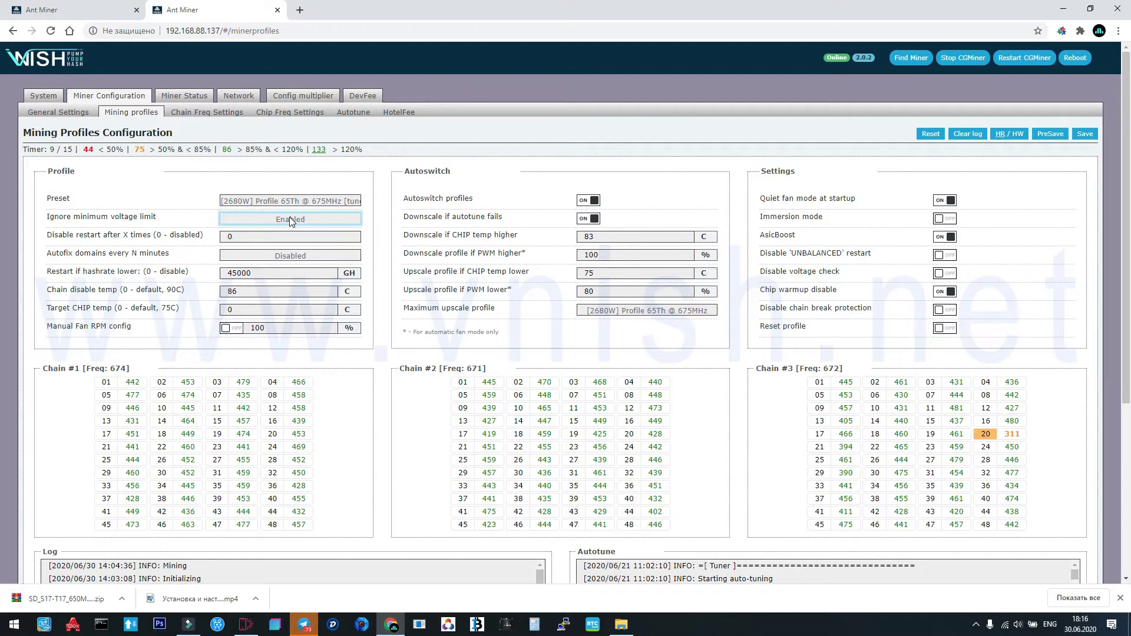
pyautogui.click(292, 202)
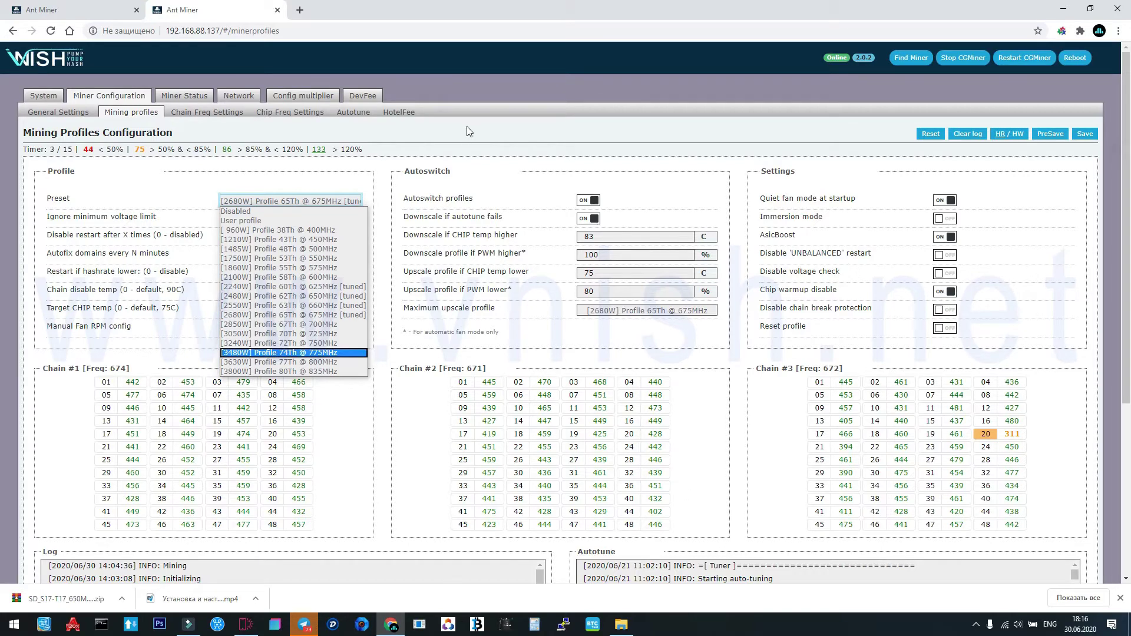
pyautogui.click(480, 136)
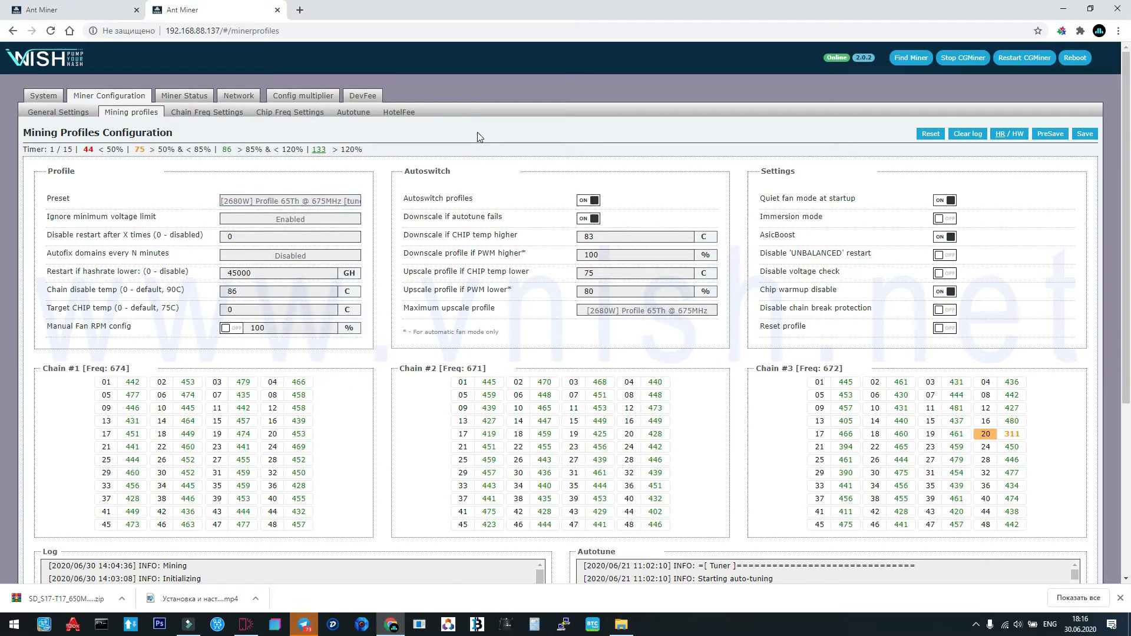
# Set Disable restart after X times to 15.
pyautogui.doubleClick(246, 236)
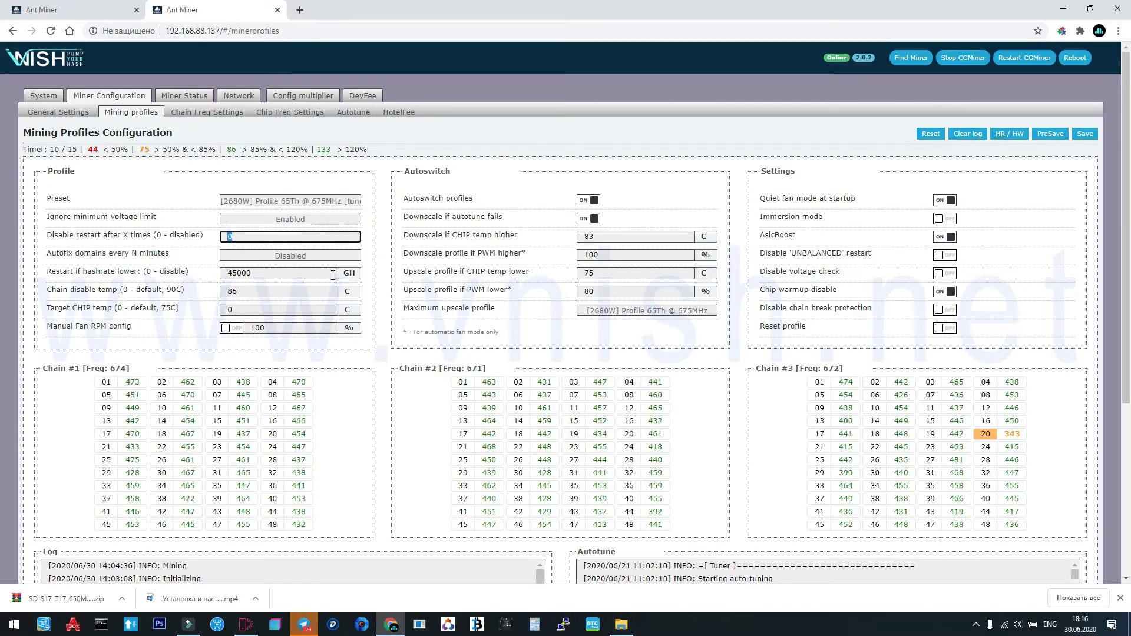
pyautogui.write('15')
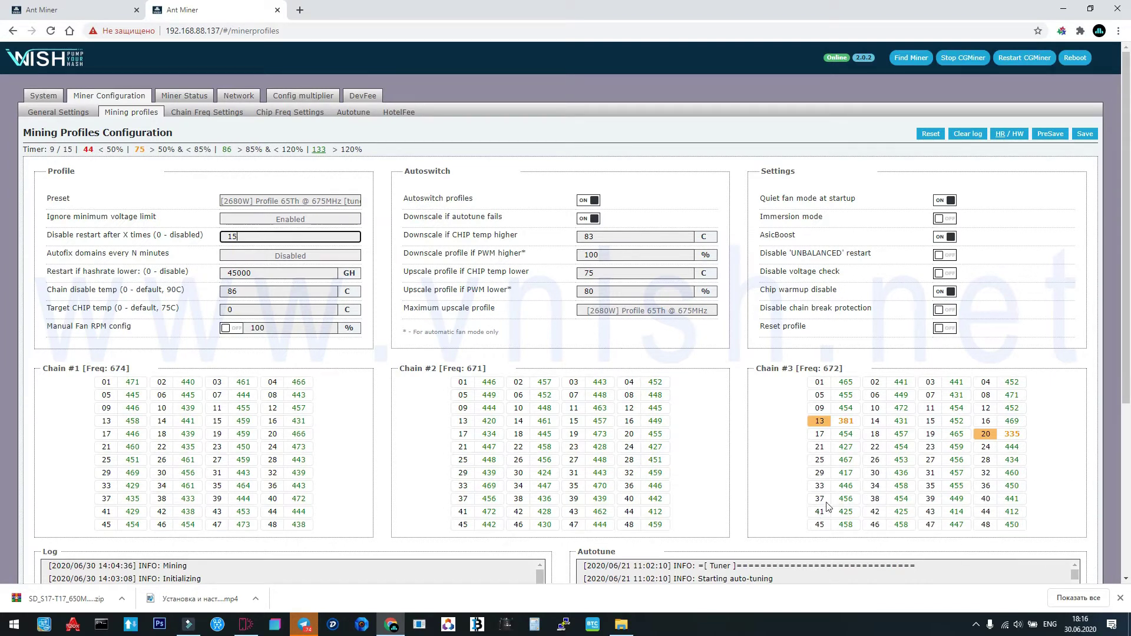
pyautogui.moveTo(817, 499); pyautogui.dragTo(1019, 515)
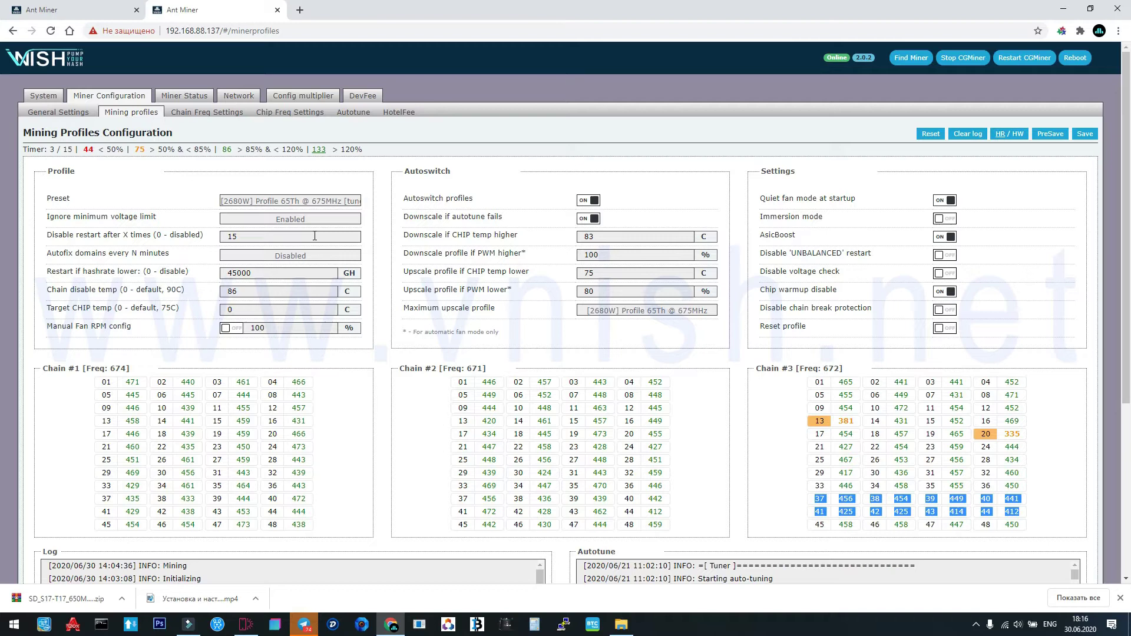
# Set Autofix domains every N minutes to 1 Hr.
pyautogui.click(306, 256)
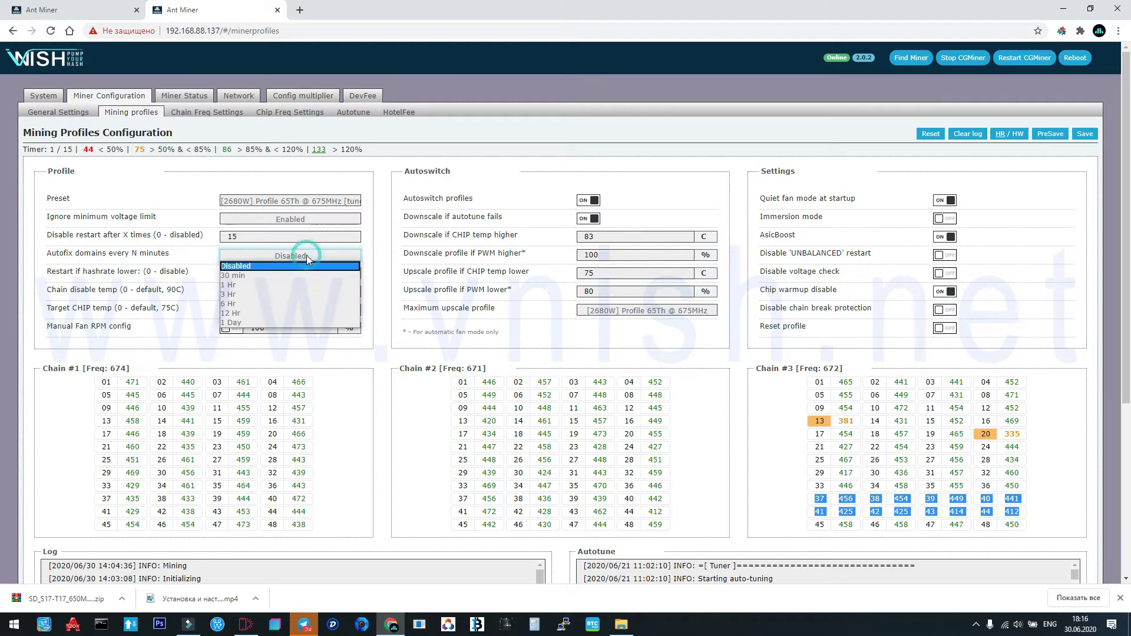
pyautogui.click(295, 286)
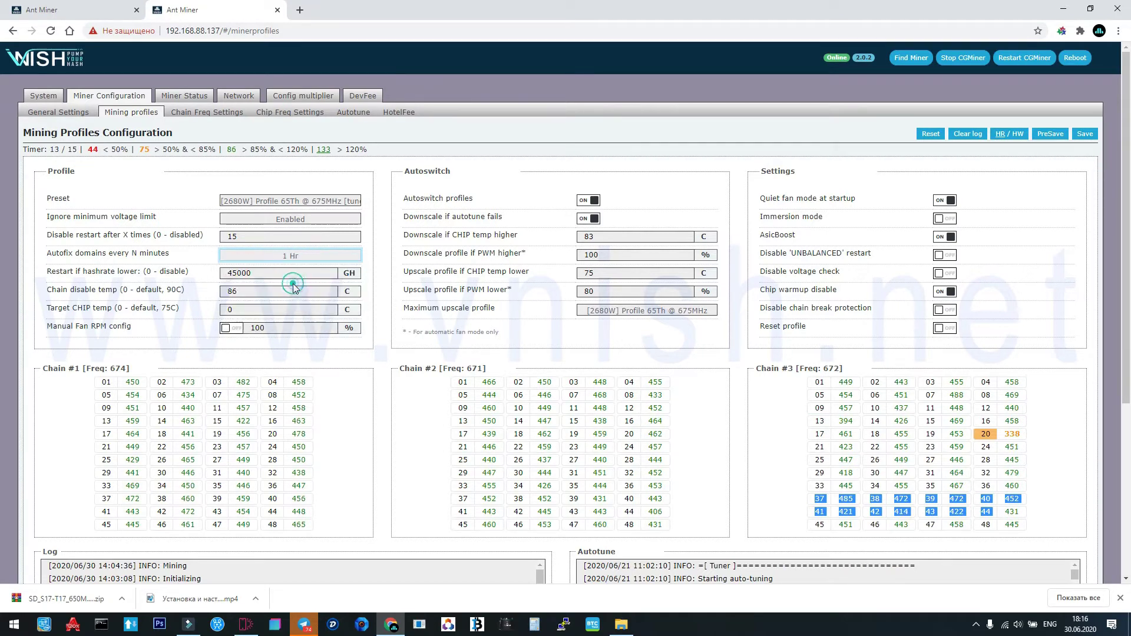
pyautogui.click(303, 254)
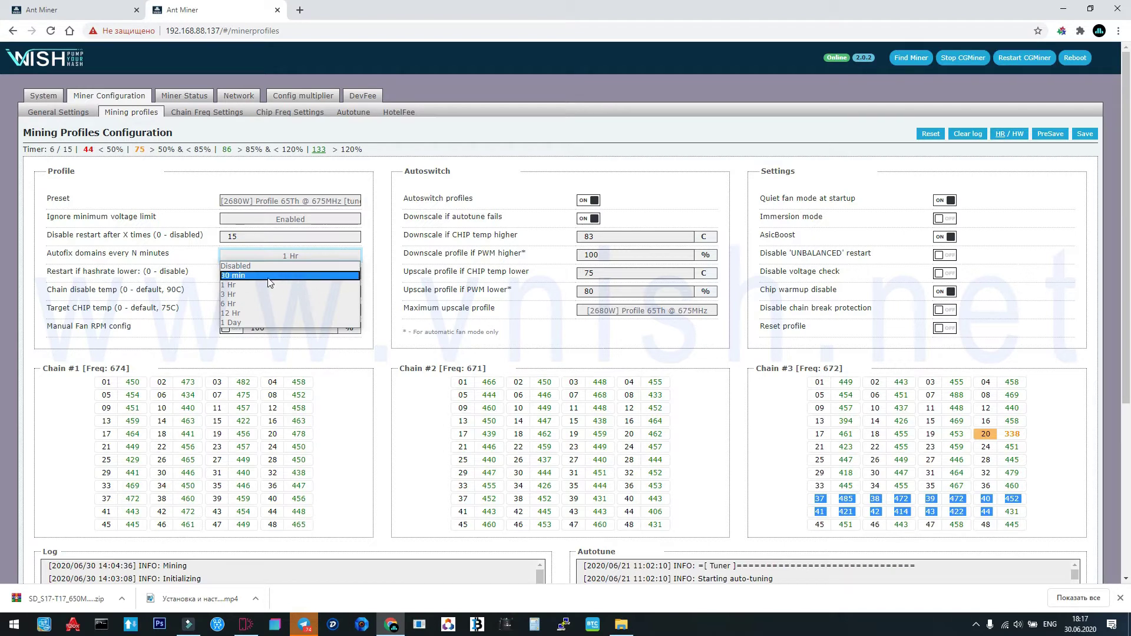
pyautogui.click(367, 254)
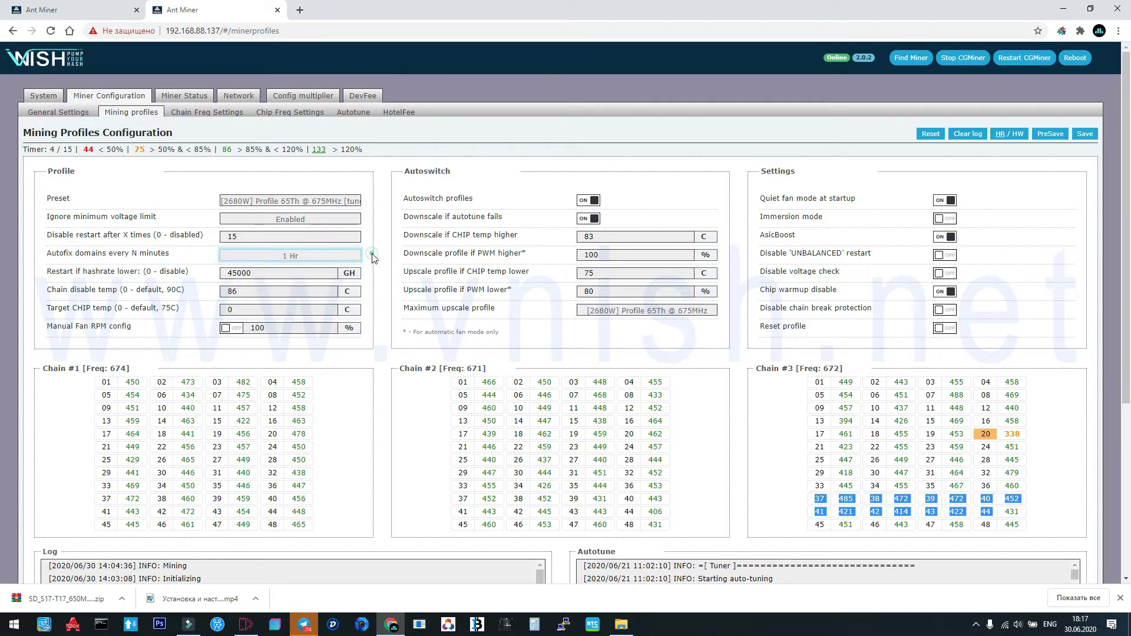
pyautogui.click(302, 257)
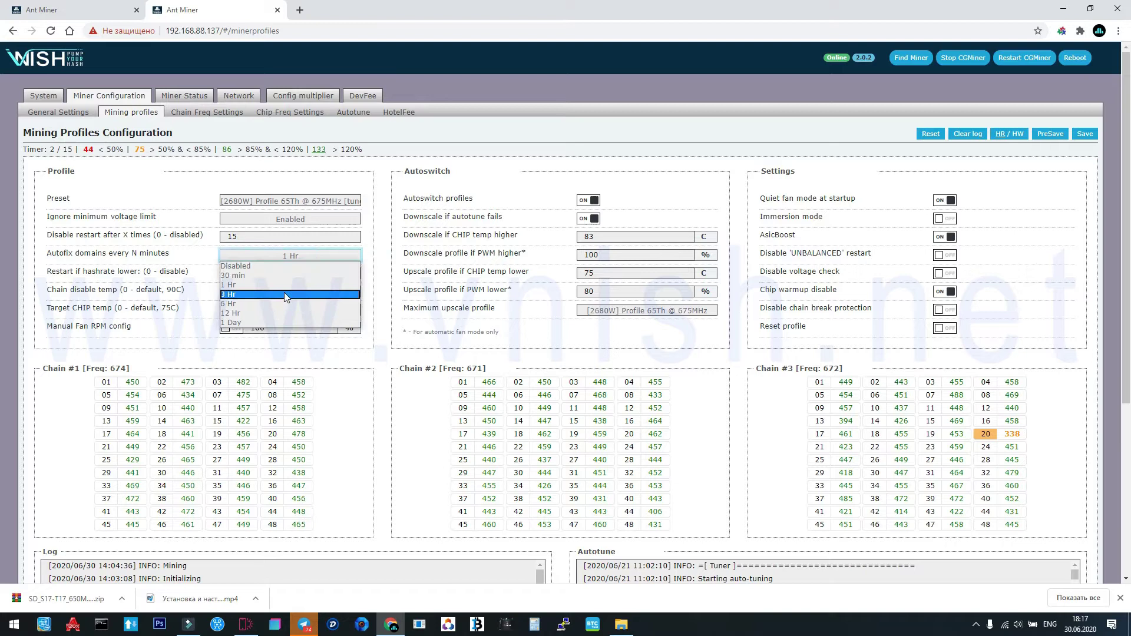
pyautogui.click(371, 257)
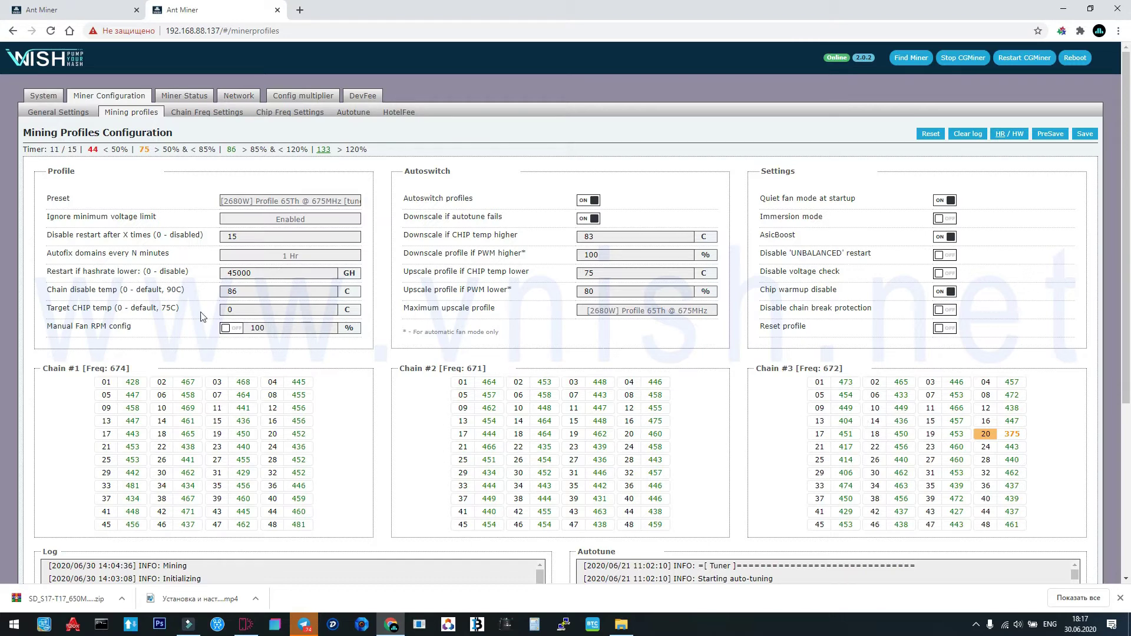
# Change Chain disable temp from 86 to 85 C.
pyautogui.doubleClick(268, 272)
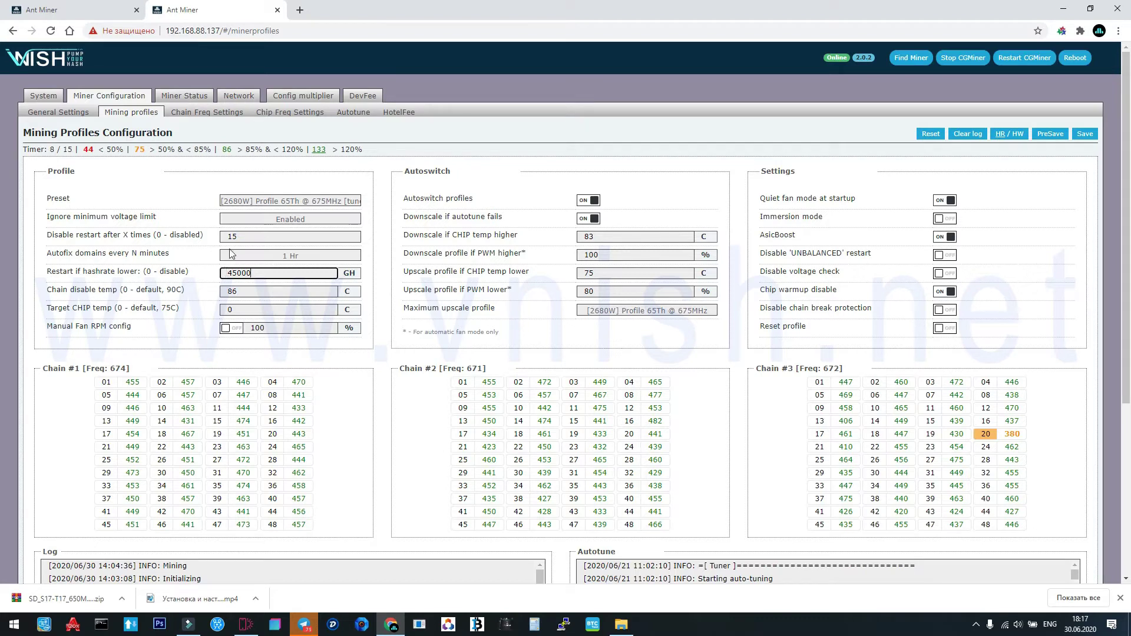
pyautogui.moveTo(244, 291)
pyautogui.mouseDown()
pyautogui.moveTo(253, 291)
pyautogui.moveTo(225, 291)
pyautogui.mouseUp()
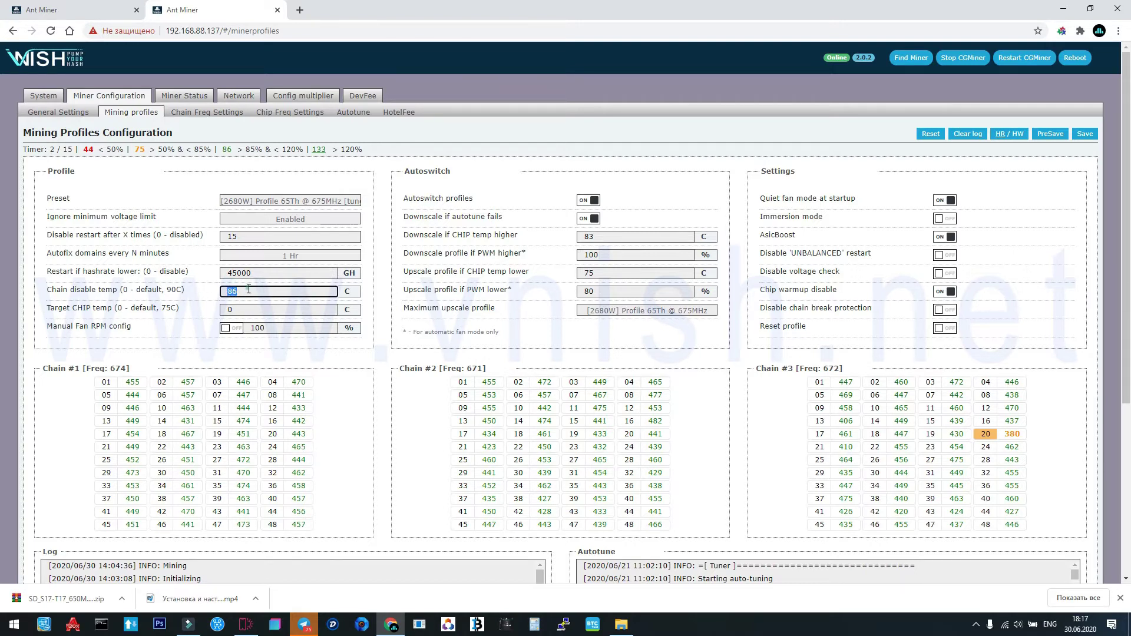
pyautogui.moveTo(249, 289); pyautogui.dragTo(235, 294)
pyautogui.click(242, 293)
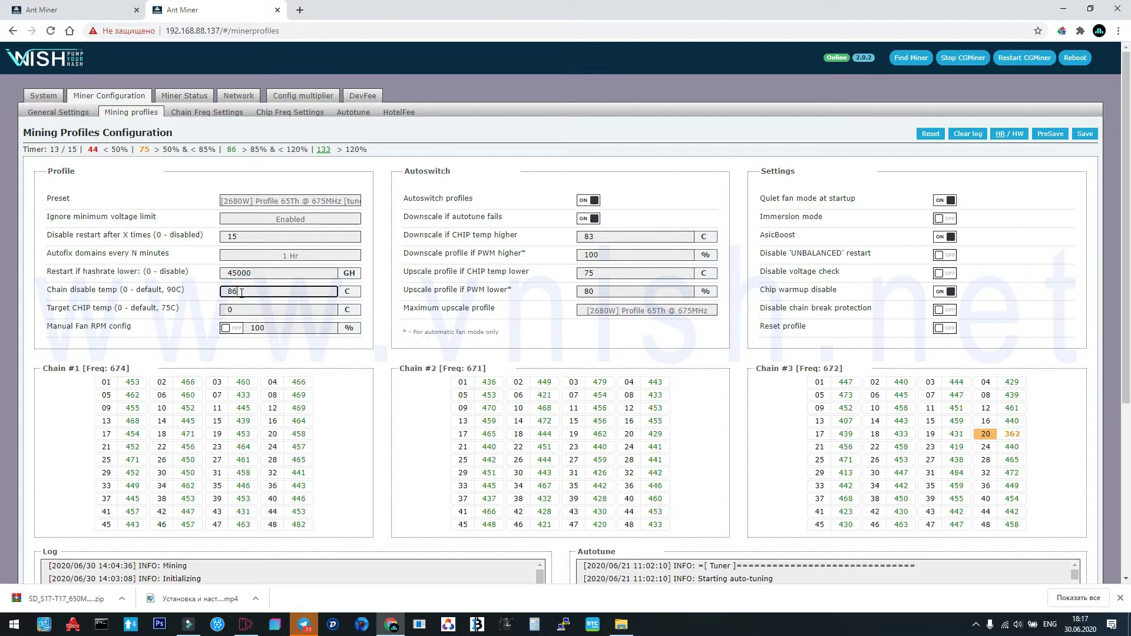
pyautogui.press('BackSpace')
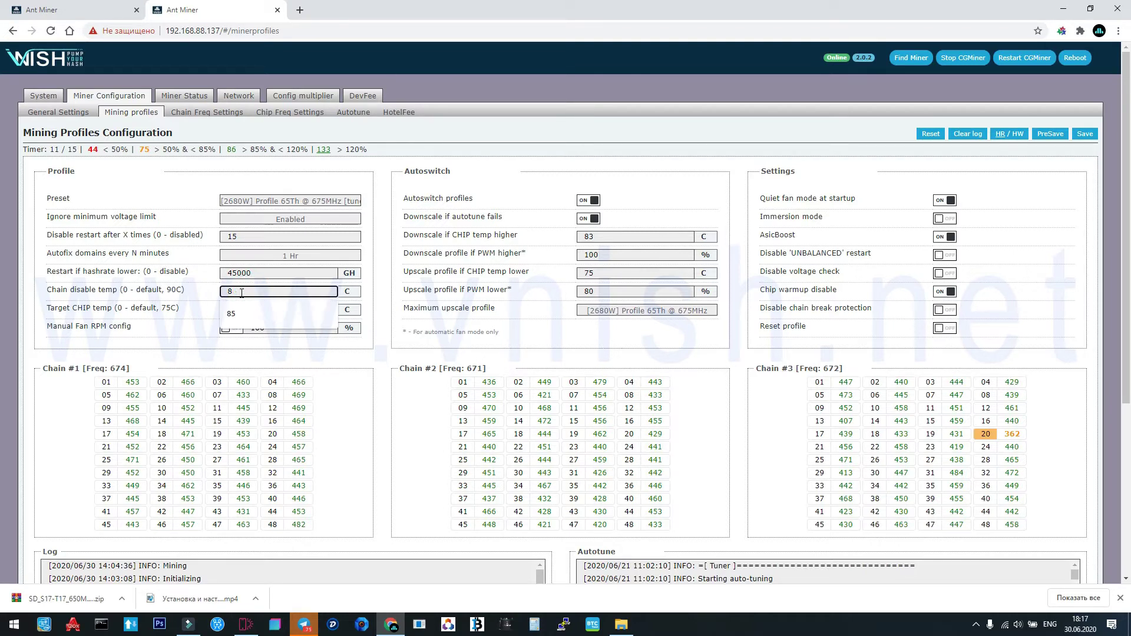
pyautogui.write('5')
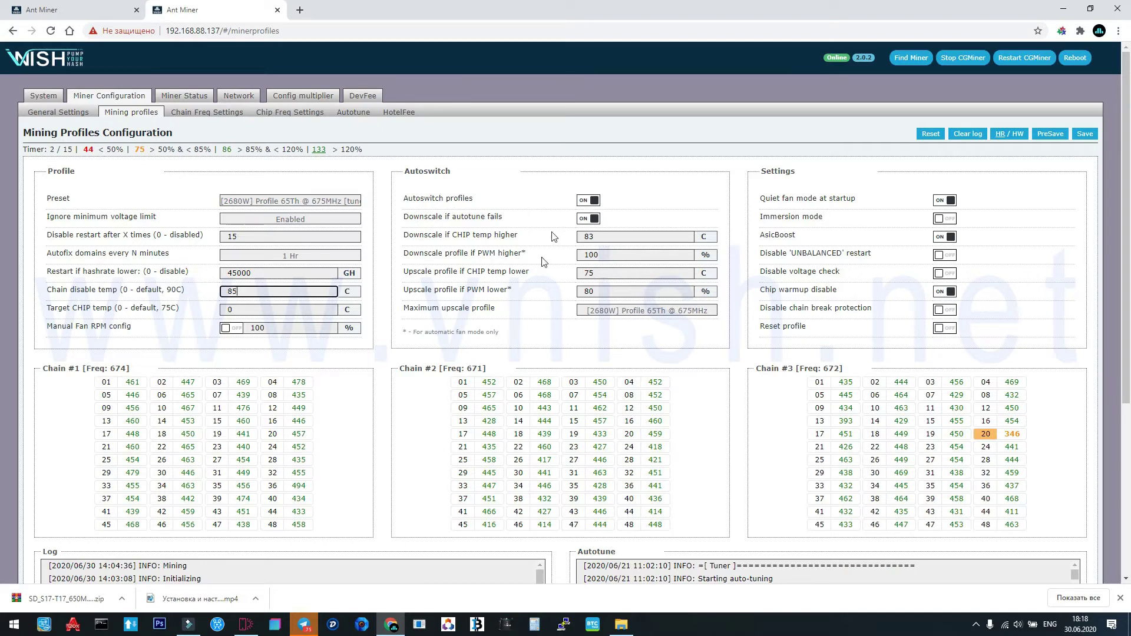
pyautogui.click(598, 237)
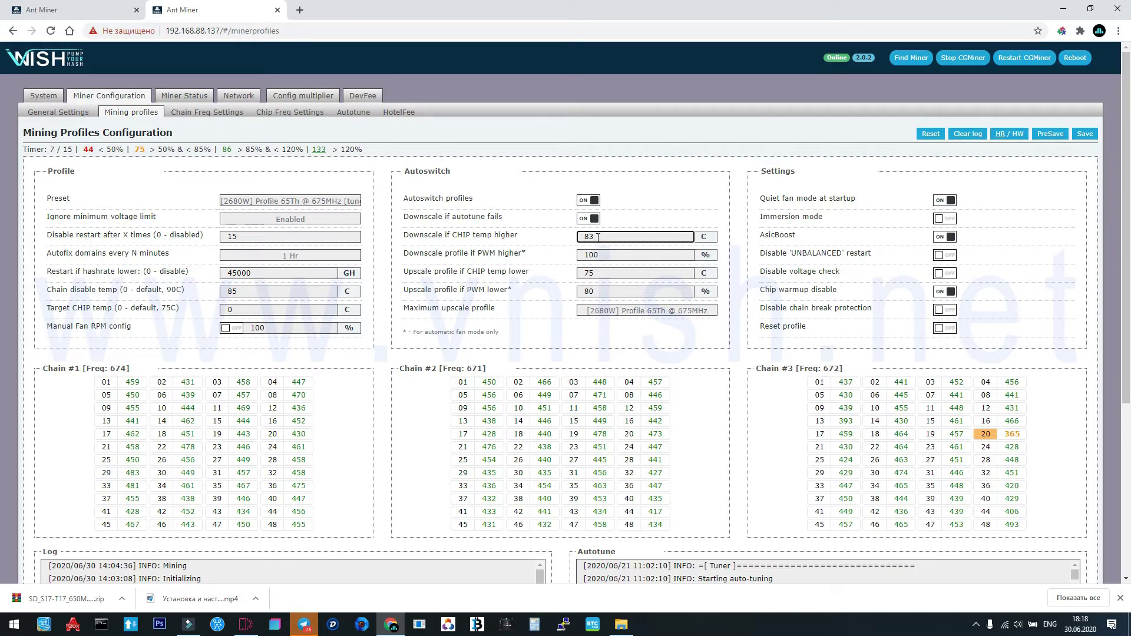
pyautogui.click(633, 312)
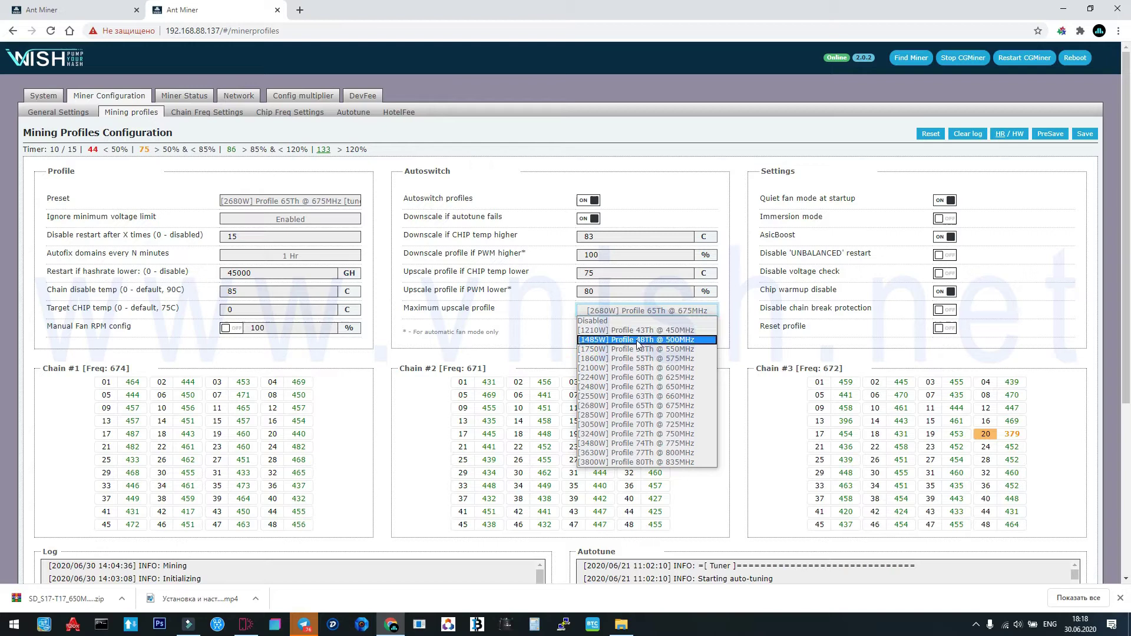
pyautogui.click(656, 168)
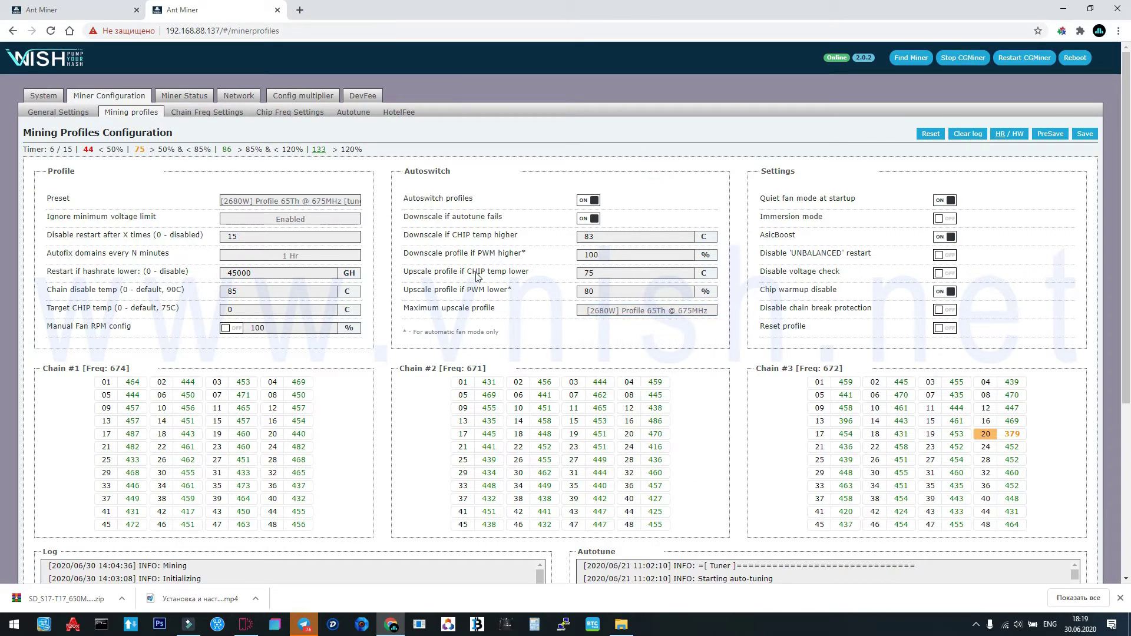
pyautogui.moveTo(607, 254)
pyautogui.mouseDown()
pyautogui.moveTo(580, 255)
pyautogui.moveTo(617, 257)
pyautogui.moveTo(584, 252)
pyautogui.mouseUp()
pyautogui.click(618, 257)
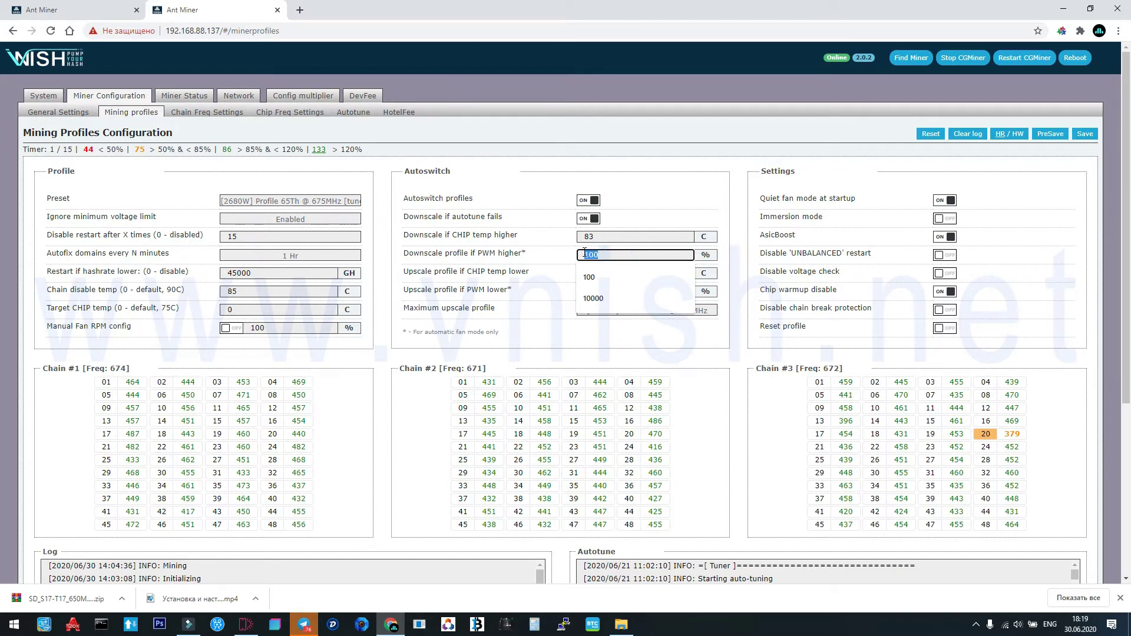
pyautogui.click(618, 255)
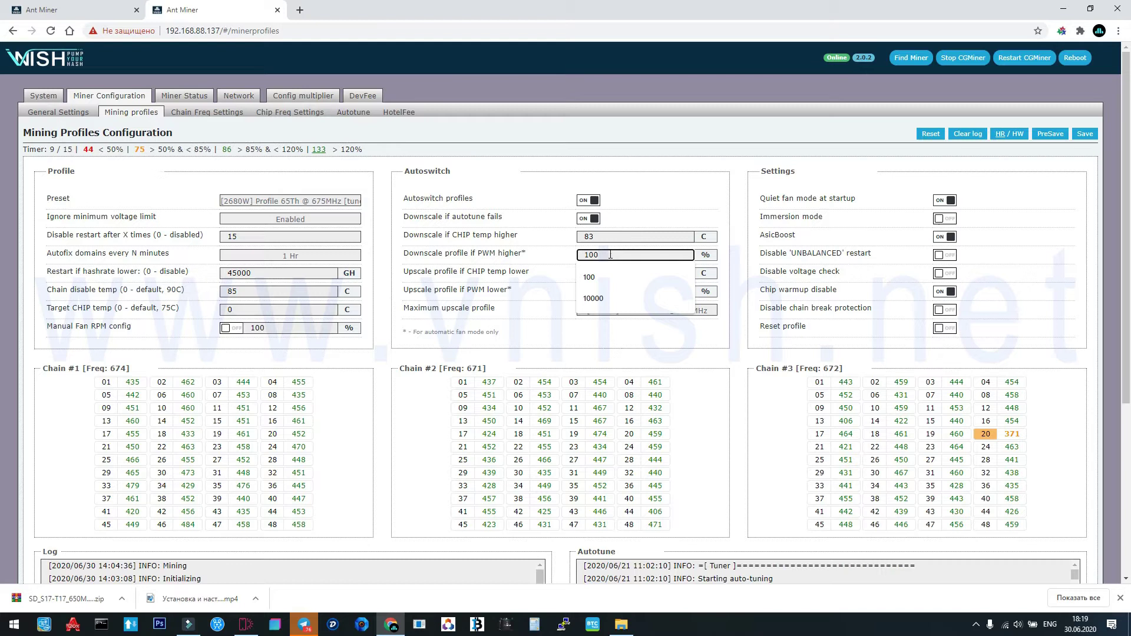
pyautogui.click(648, 179)
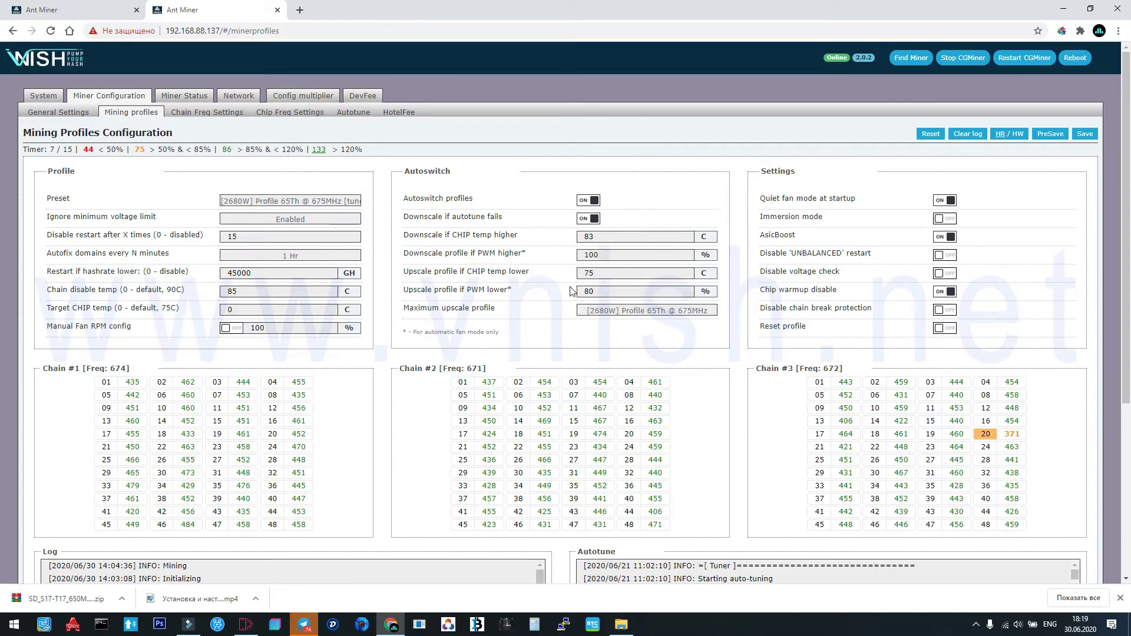
pyautogui.click(598, 272)
pyautogui.moveTo(598, 272); pyautogui.dragTo(584, 273)
pyautogui.click(650, 317)
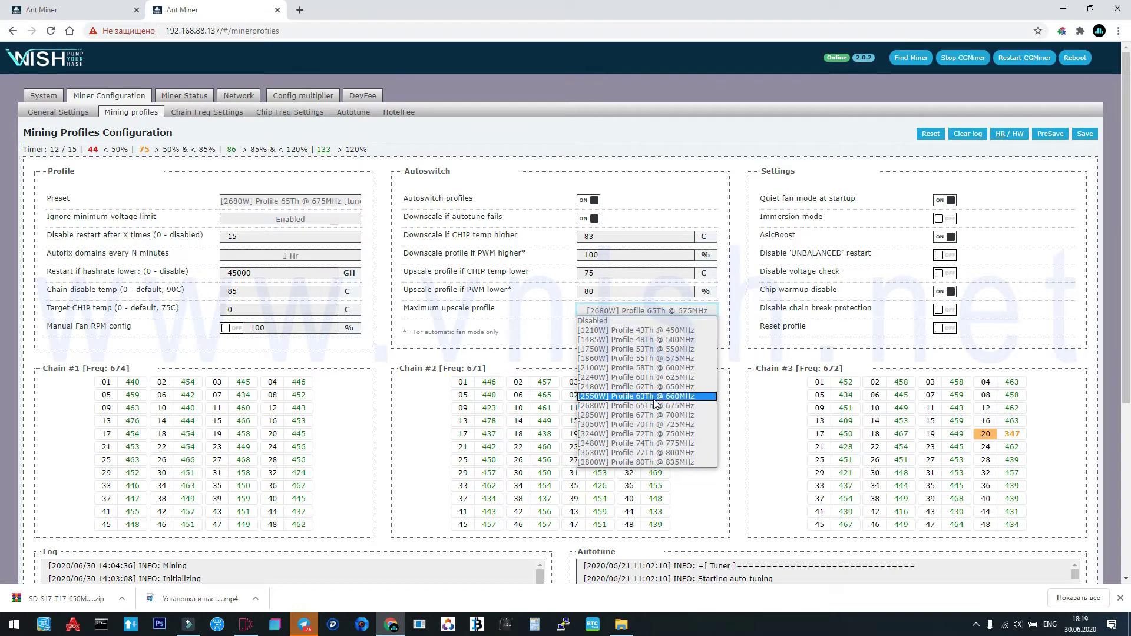
pyautogui.click(664, 195)
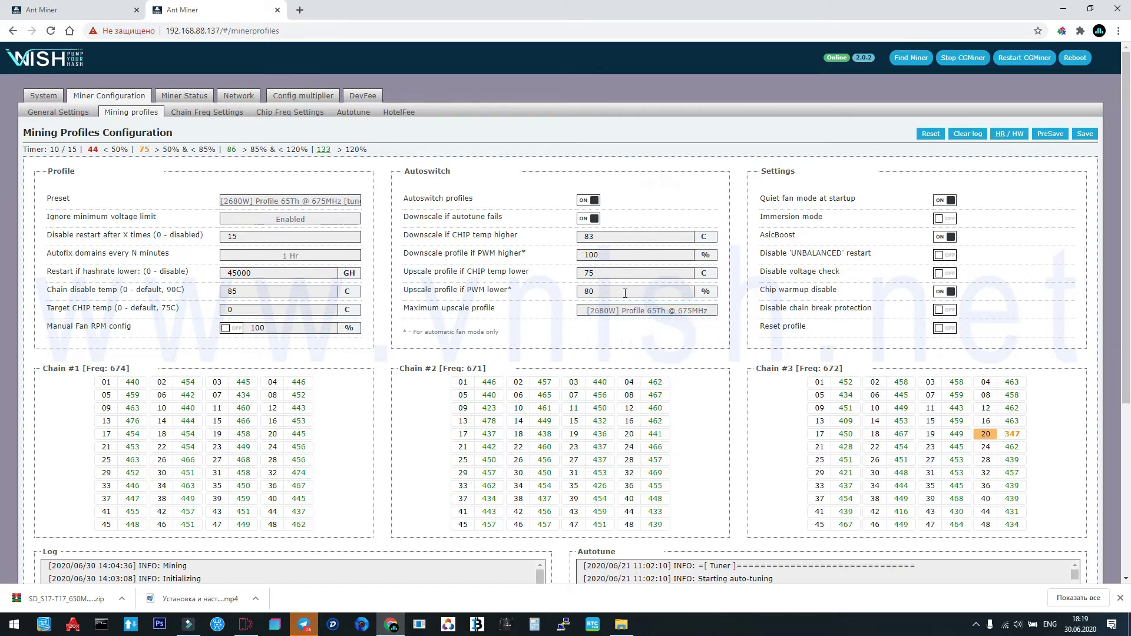
pyautogui.doubleClick(583, 292)
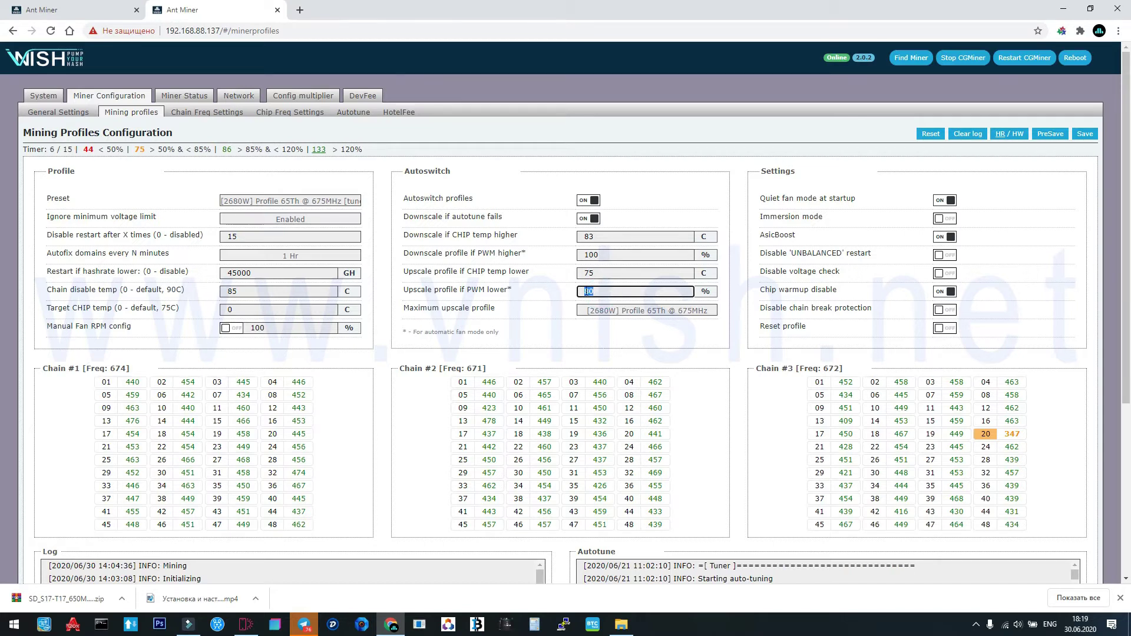
pyautogui.click(535, 176)
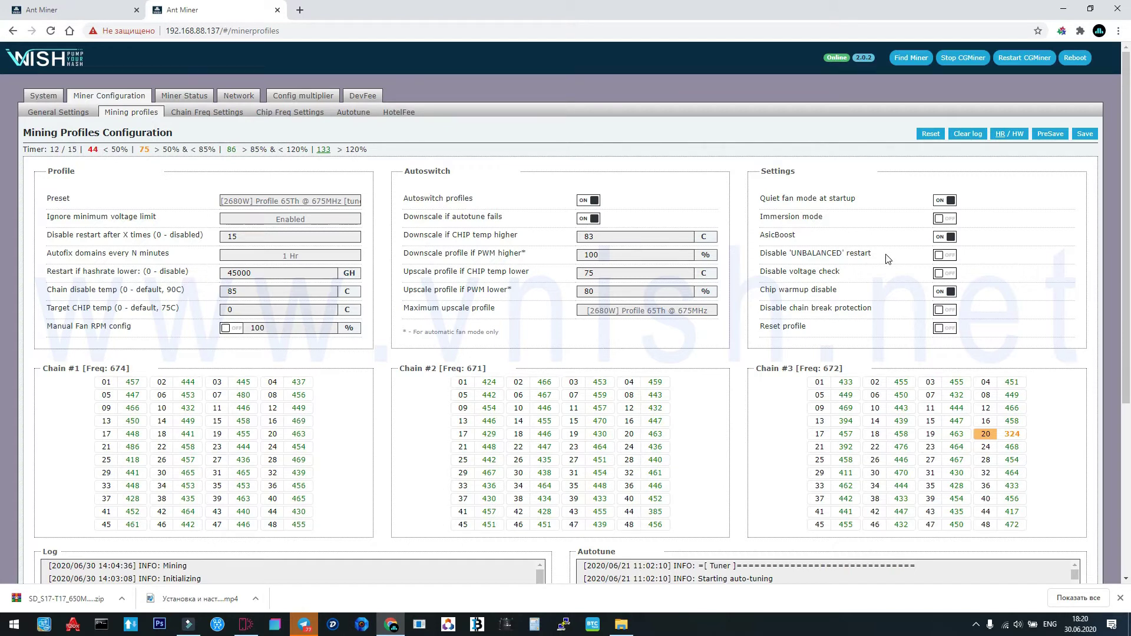
# In Mining profiles settings, toggle Disable 'UNBALANCED' restart on and back off, then turn Chip warmup disable off.
pyautogui.click(947, 257)
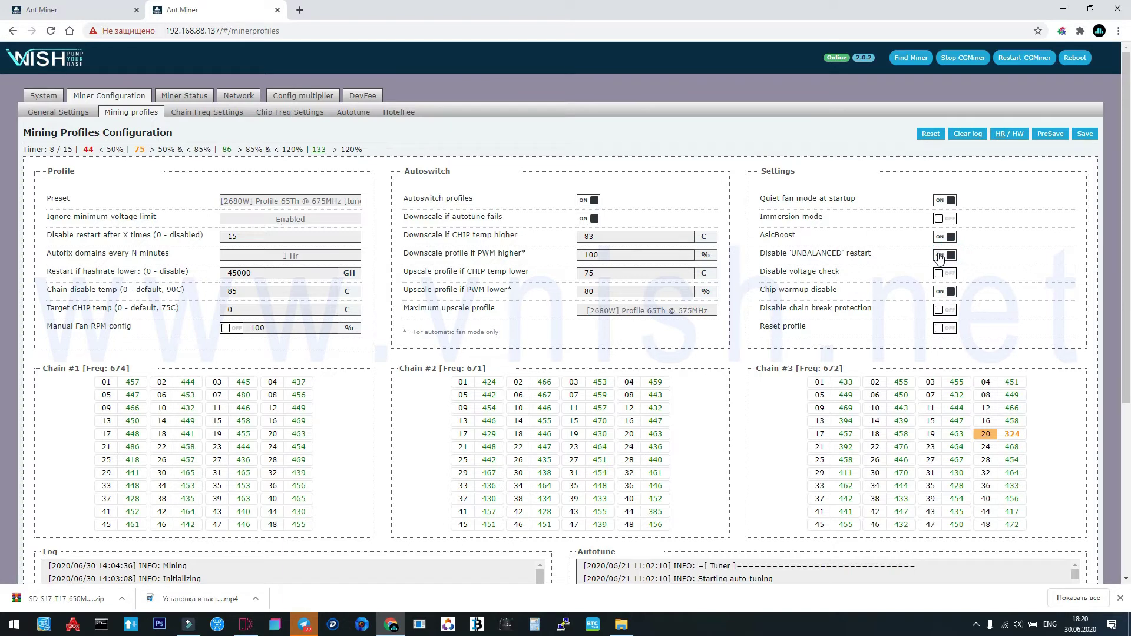
pyautogui.click(946, 258)
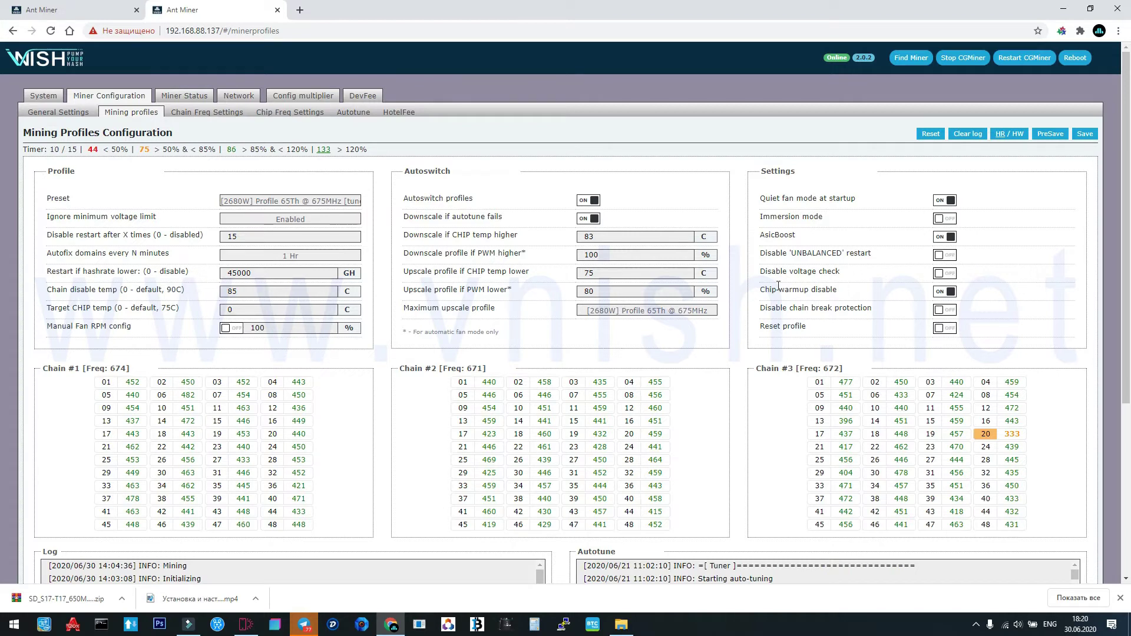
pyautogui.click(944, 296)
pyautogui.click(945, 297)
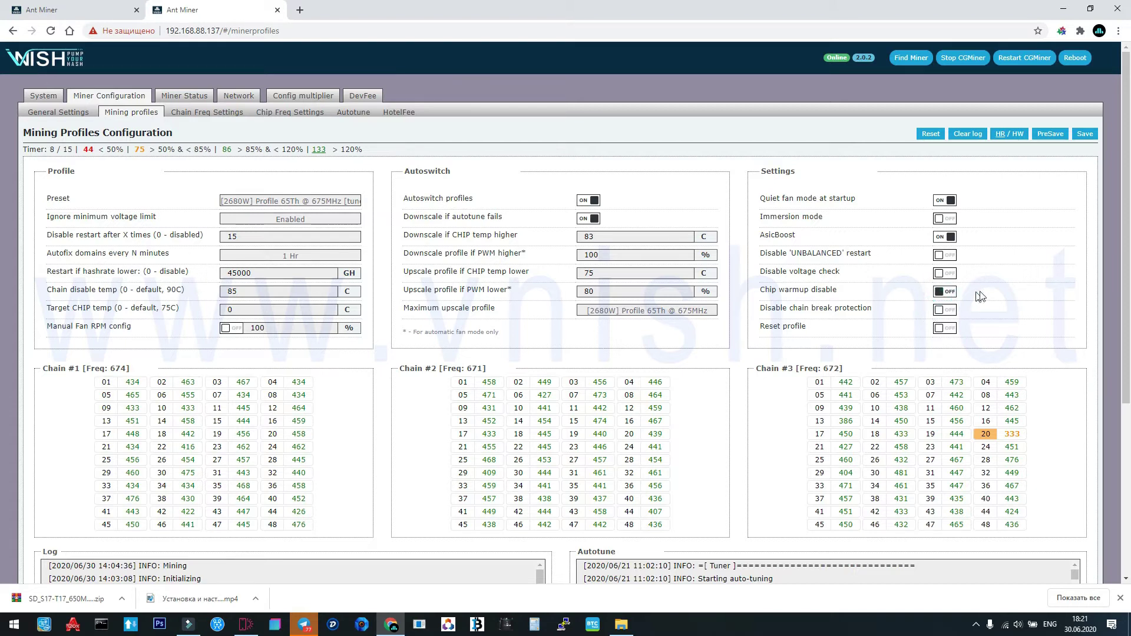
pyautogui.click(943, 293)
pyautogui.scroll(-1, 1015, 255)
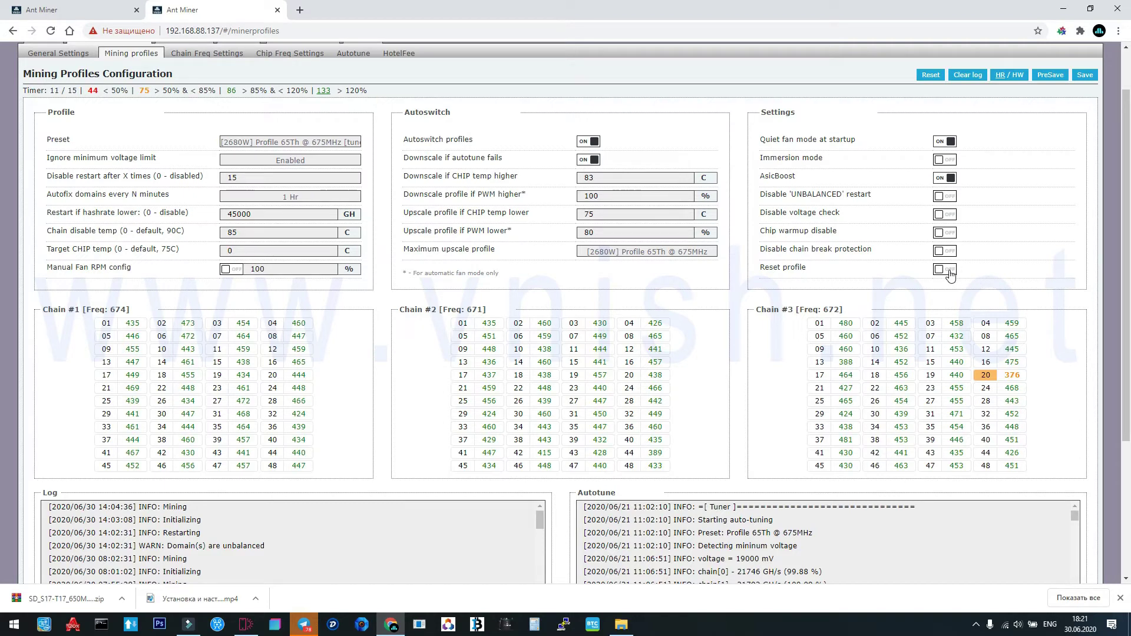
pyautogui.scroll(1, 952, 277)
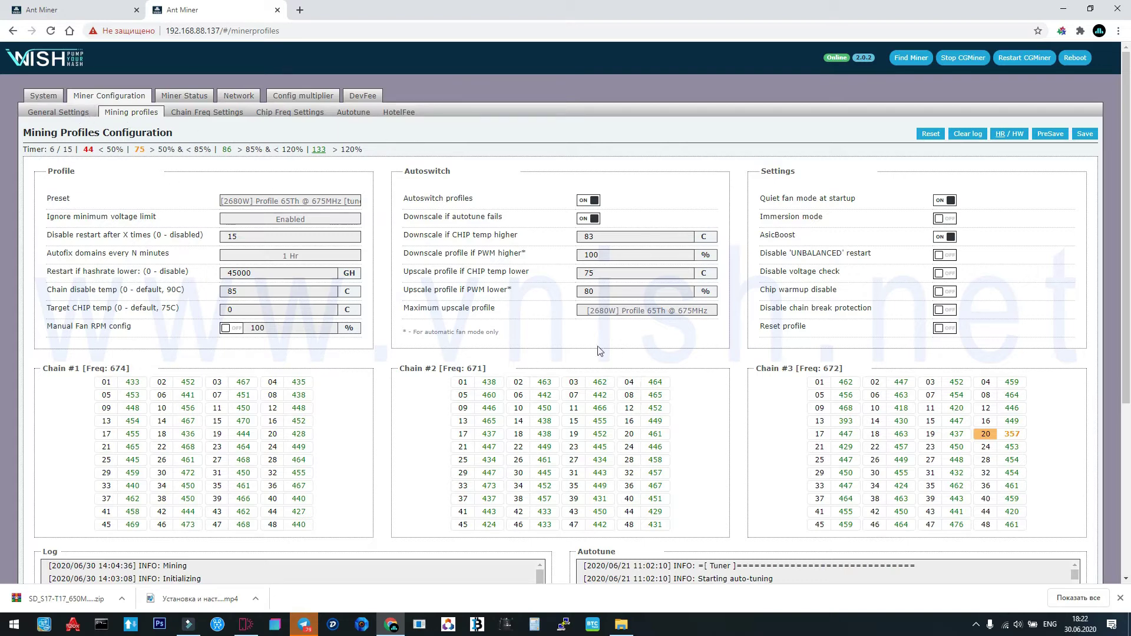
# Review the General Settings pool page, then the Network, System and Regional settings pages.
pyautogui.click(62, 112)
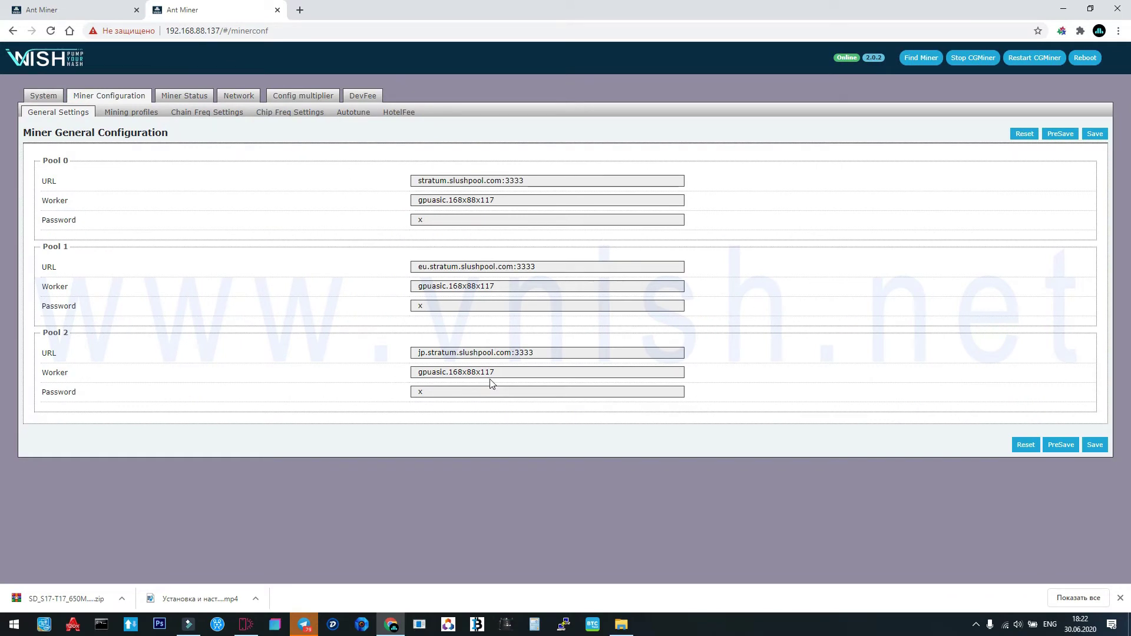
pyautogui.click(242, 96)
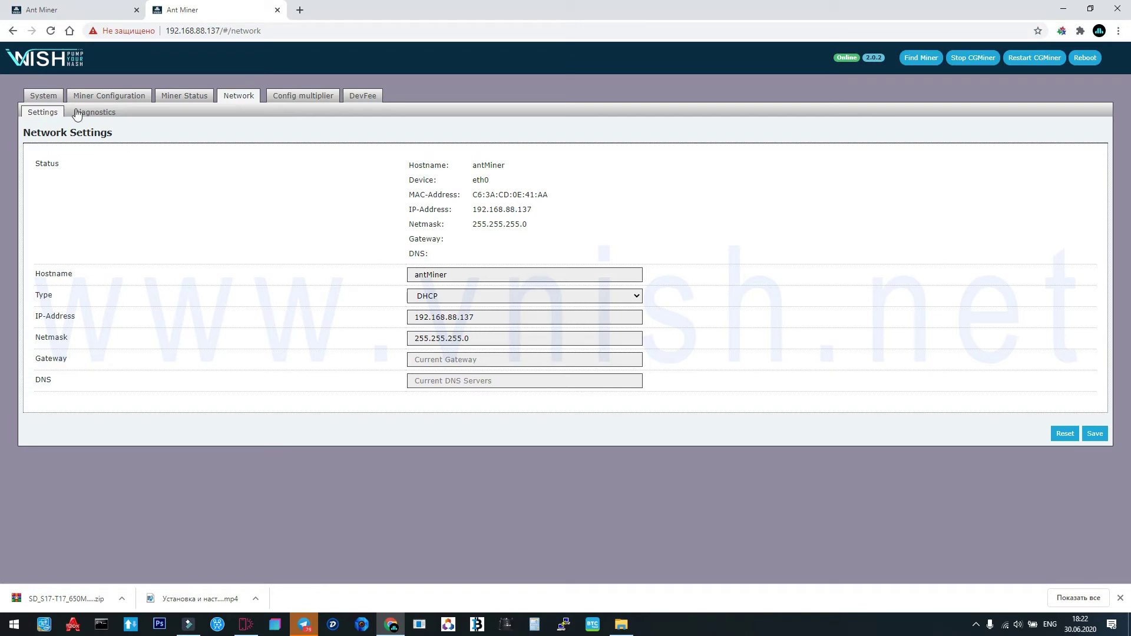
pyautogui.click(45, 96)
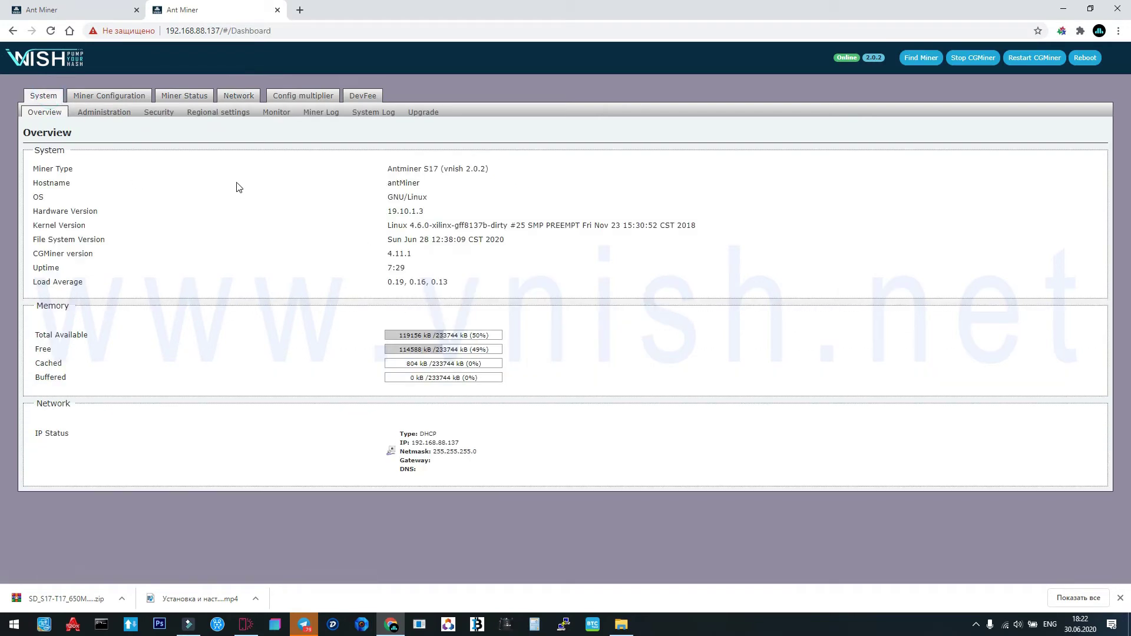
pyautogui.click(223, 113)
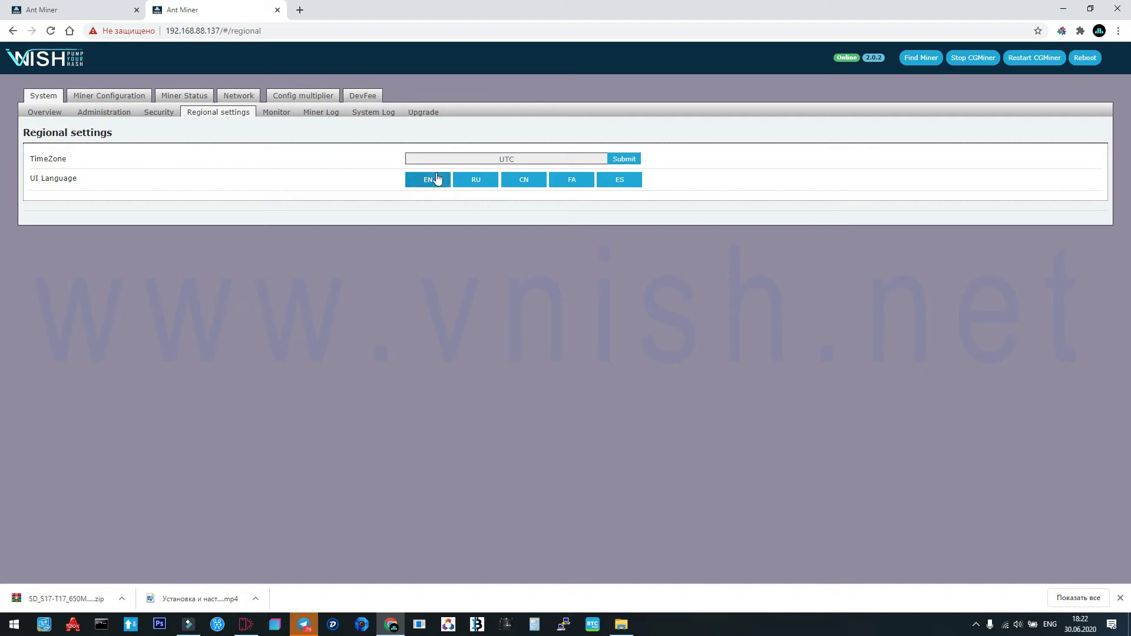
# Look over the Security SSH and Administration password pages, then go to Miner Configuration's Config multiplier.
pyautogui.click(163, 115)
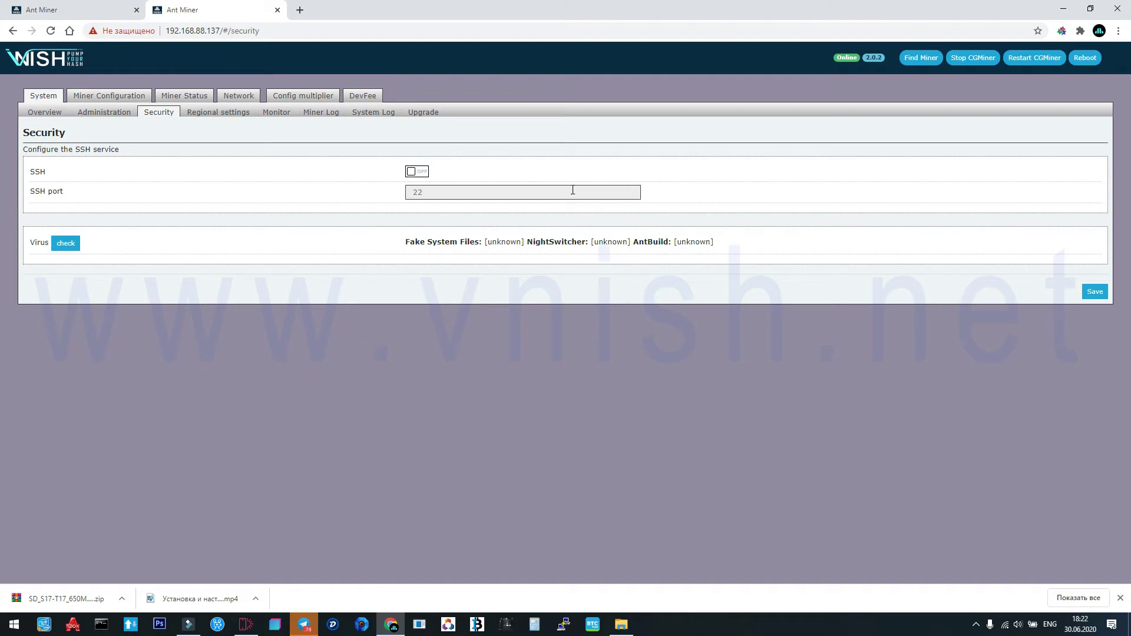
pyautogui.click(105, 120)
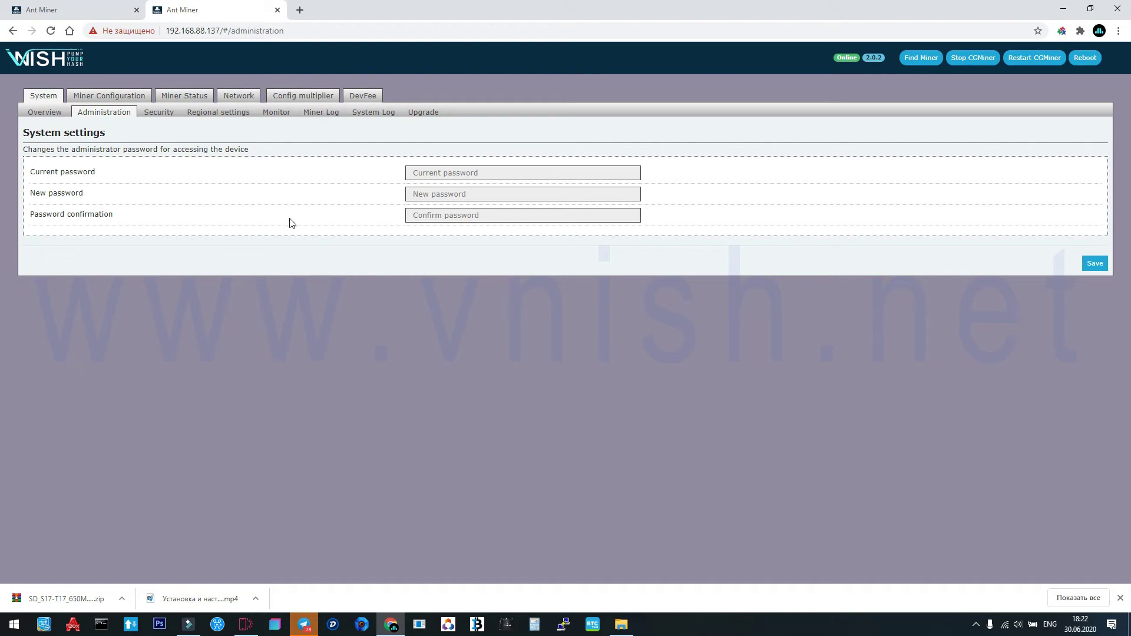
pyautogui.click(121, 96)
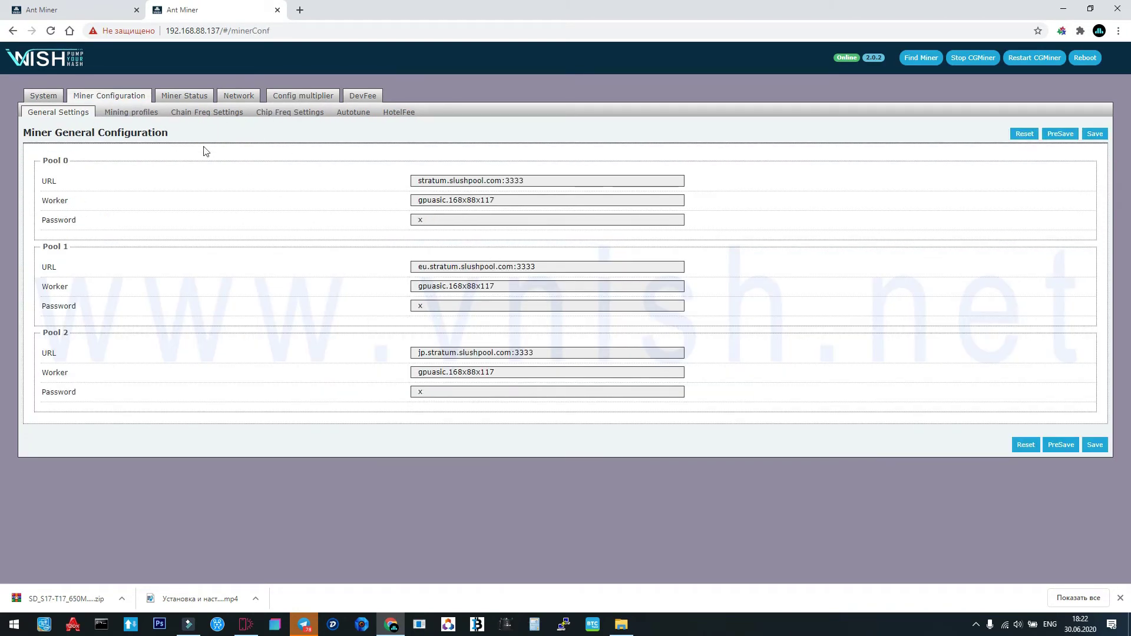
pyautogui.click(308, 96)
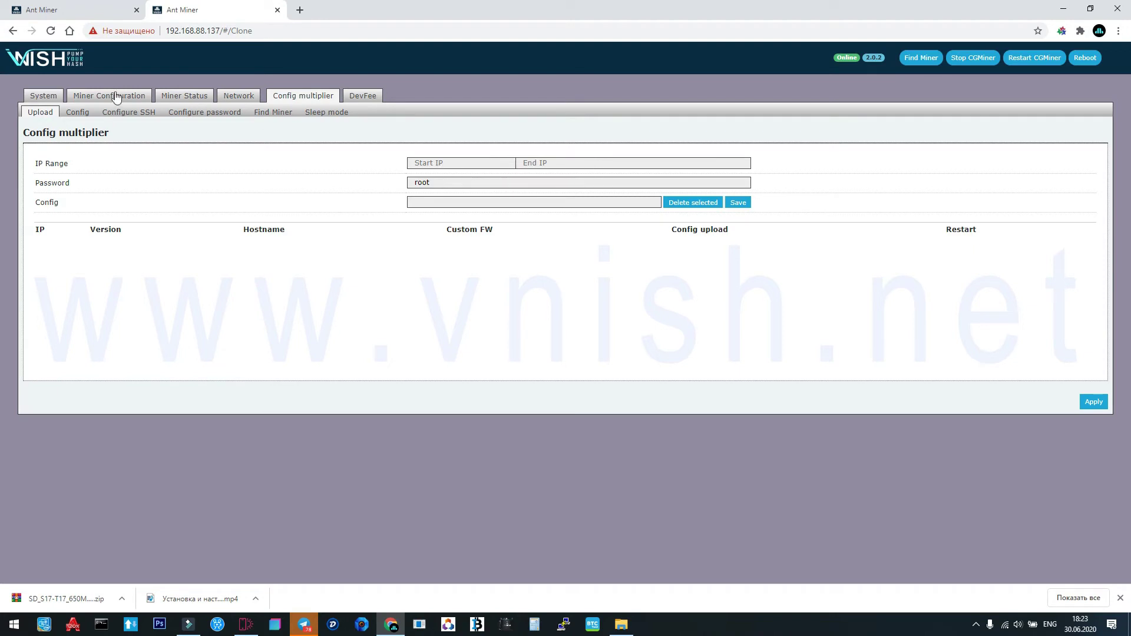
# In Config multiplier's Configure SSH form, set SSH off, then switch to the Configure password form.
pyautogui.click(119, 111)
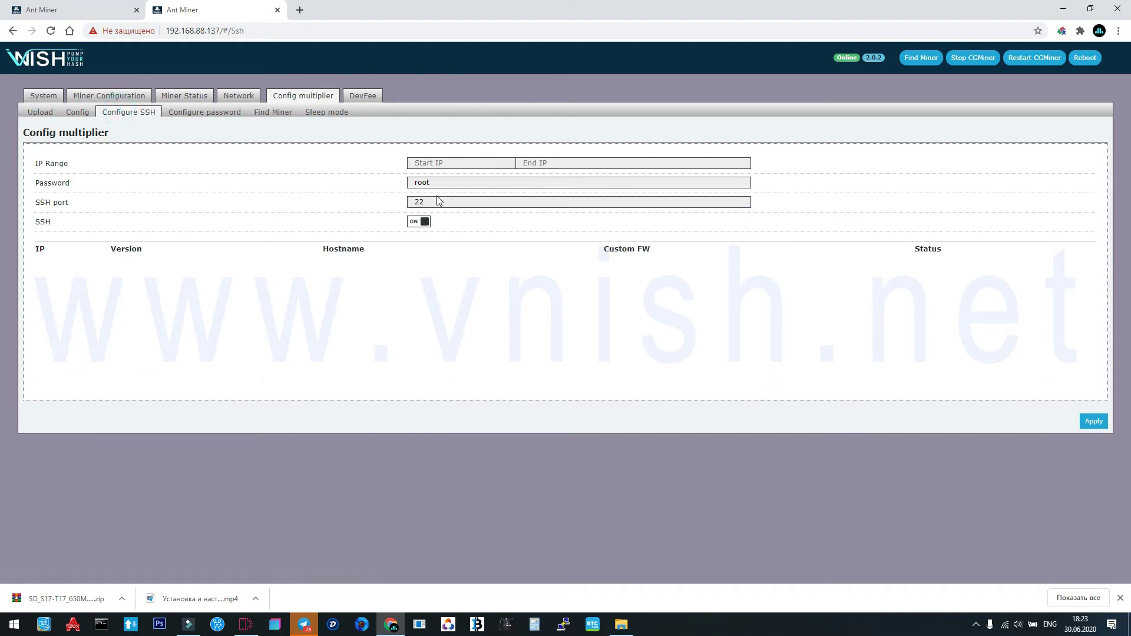
pyautogui.click(413, 163)
pyautogui.moveTo(443, 182); pyautogui.dragTo(419, 177)
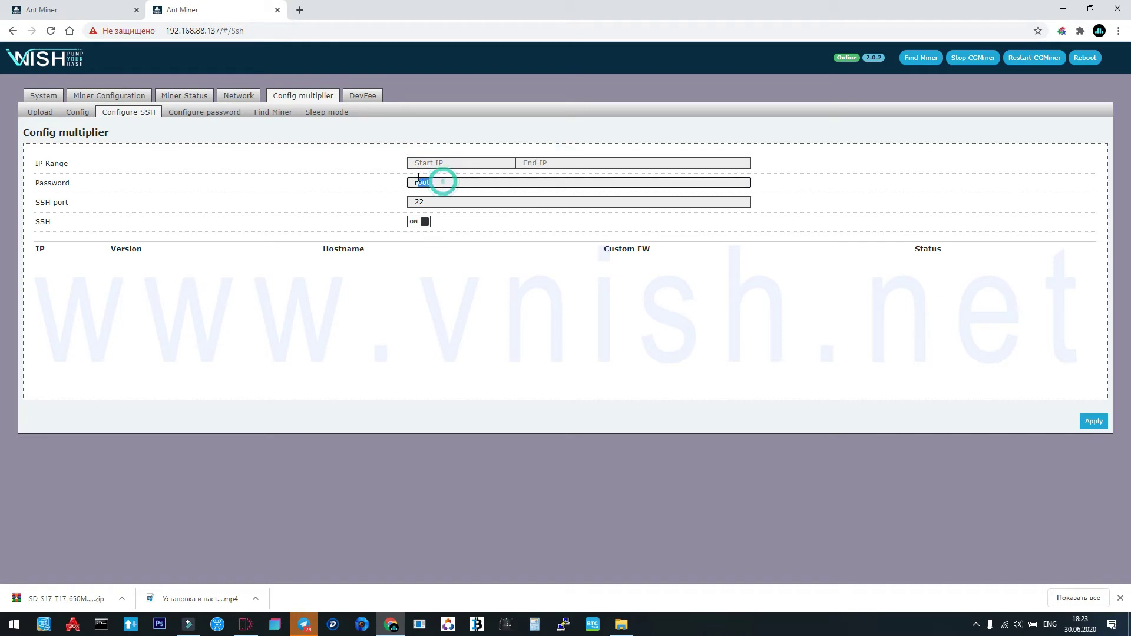
pyautogui.click(416, 223)
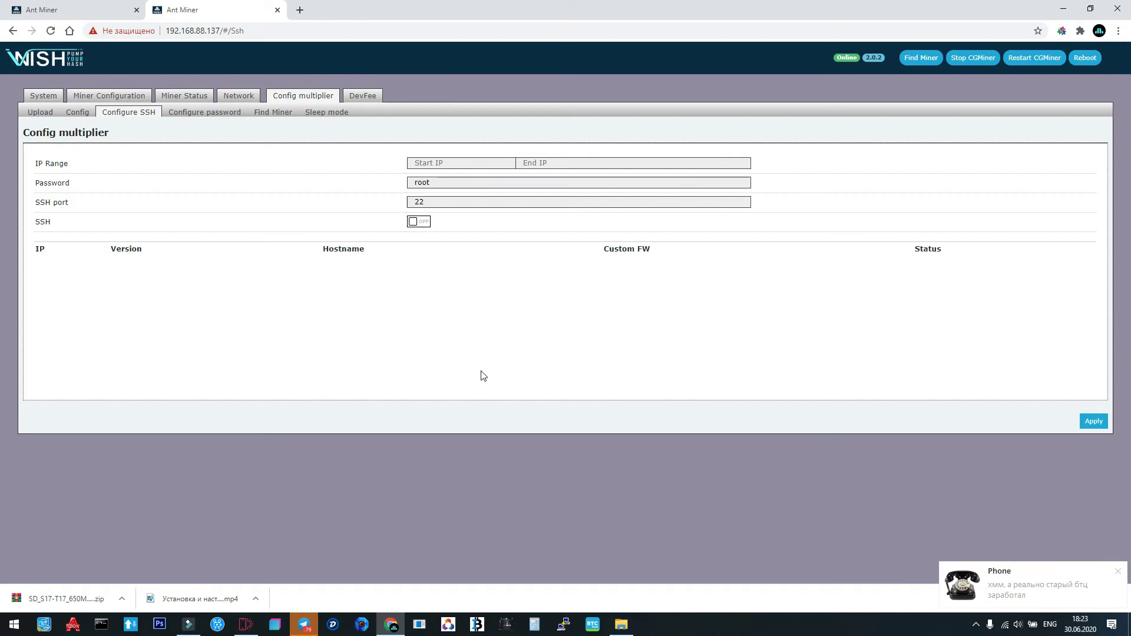
pyautogui.click(189, 117)
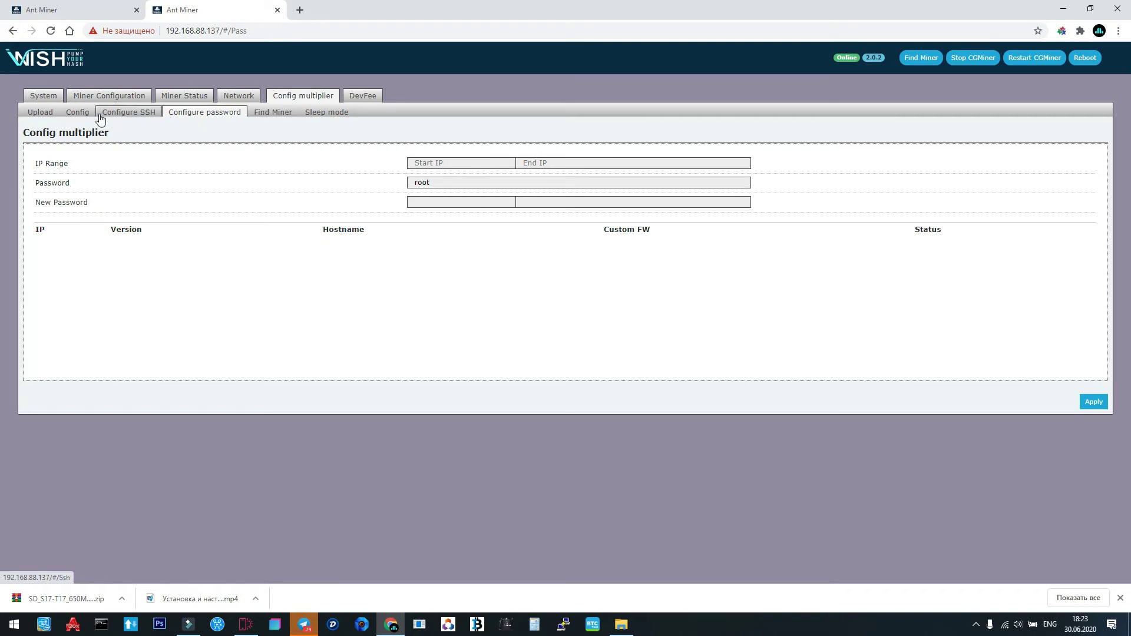
# Open the Config multiplier configuration template and scroll down to its end.
pyautogui.click(34, 112)
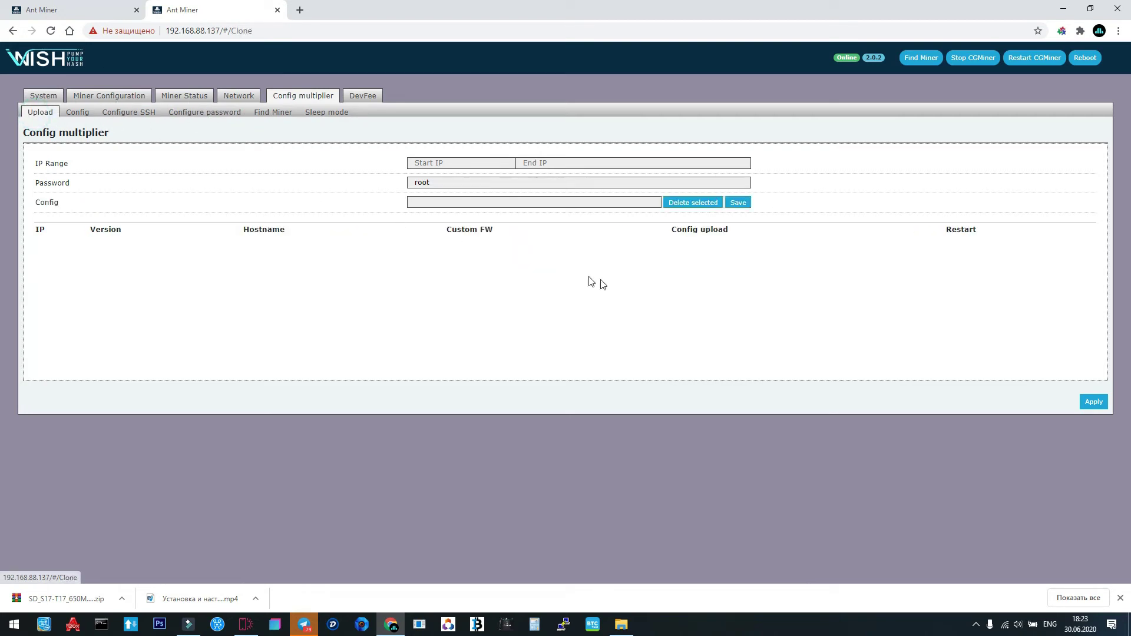
pyautogui.click(77, 112)
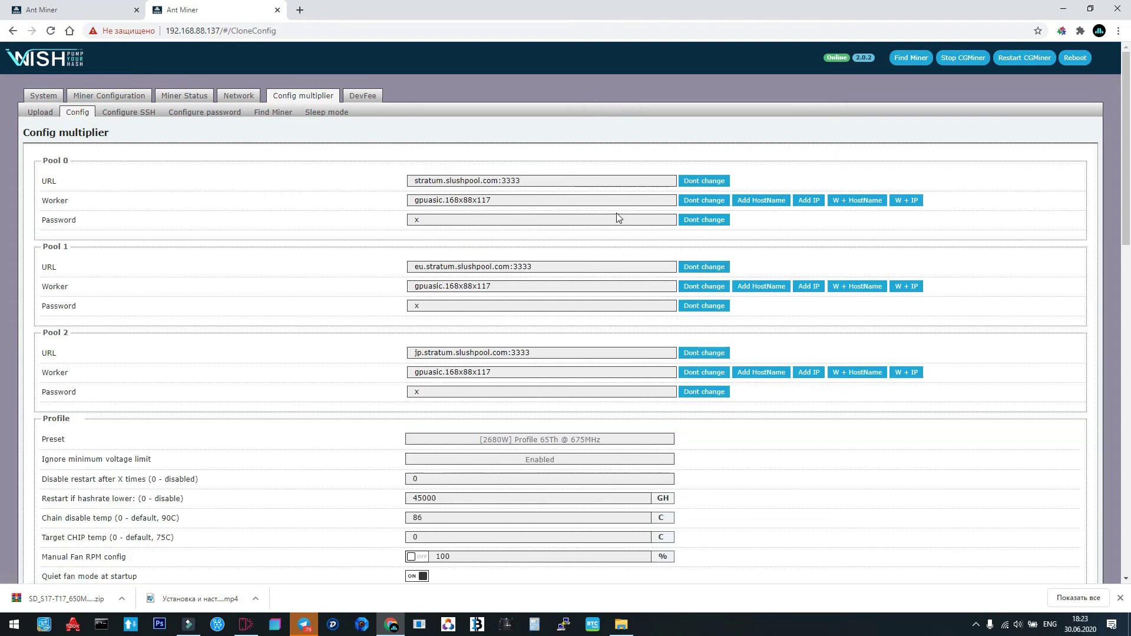
pyautogui.scroll(-2, 531, 176)
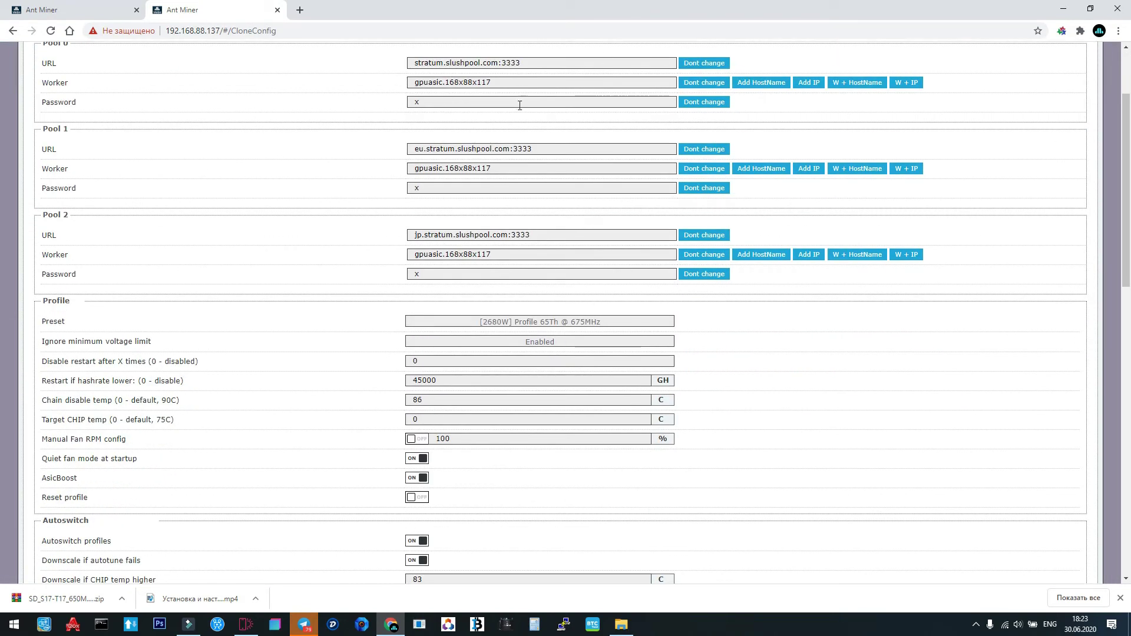
pyautogui.scroll(-3, 580, 247)
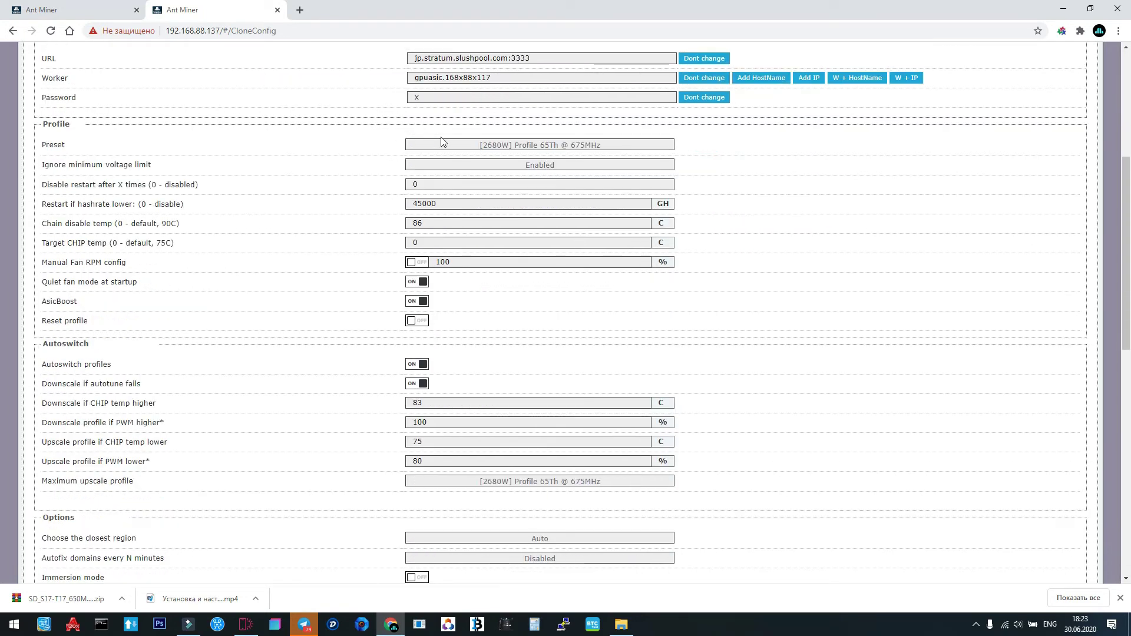
pyautogui.scroll(-5, 609, 298)
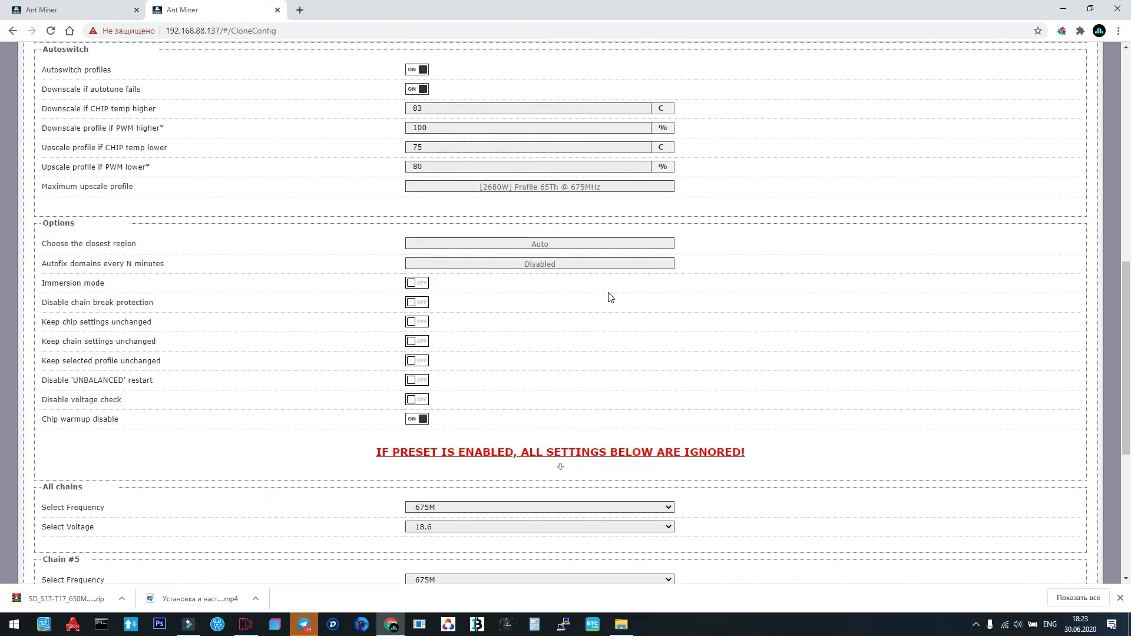
pyautogui.scroll(-4, 491, 215)
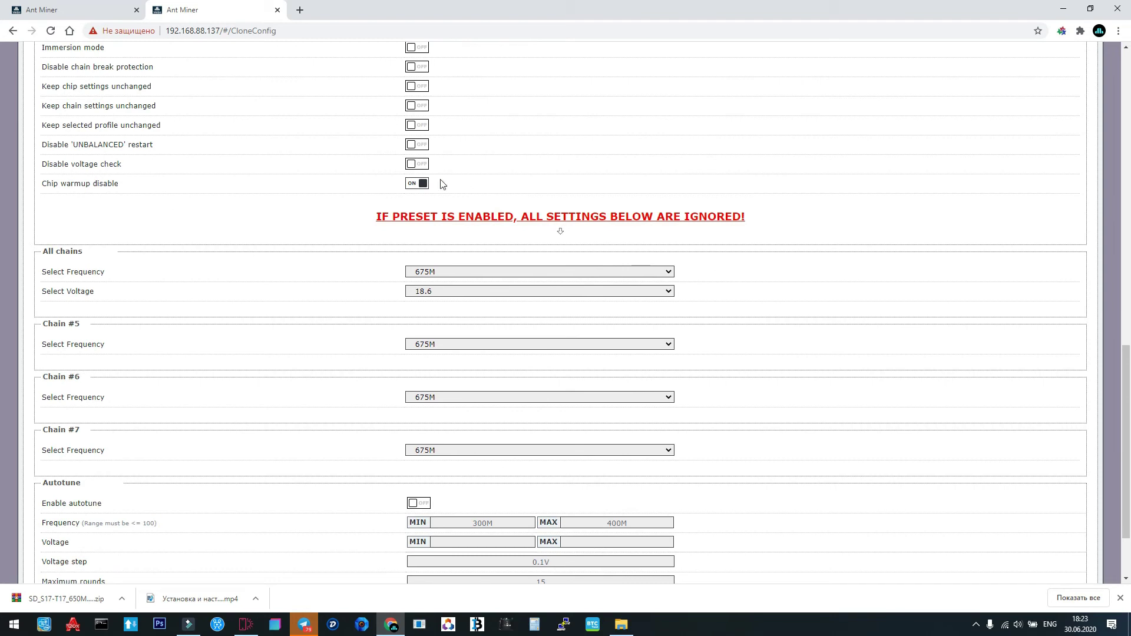
pyautogui.scroll(-2, 934, 265)
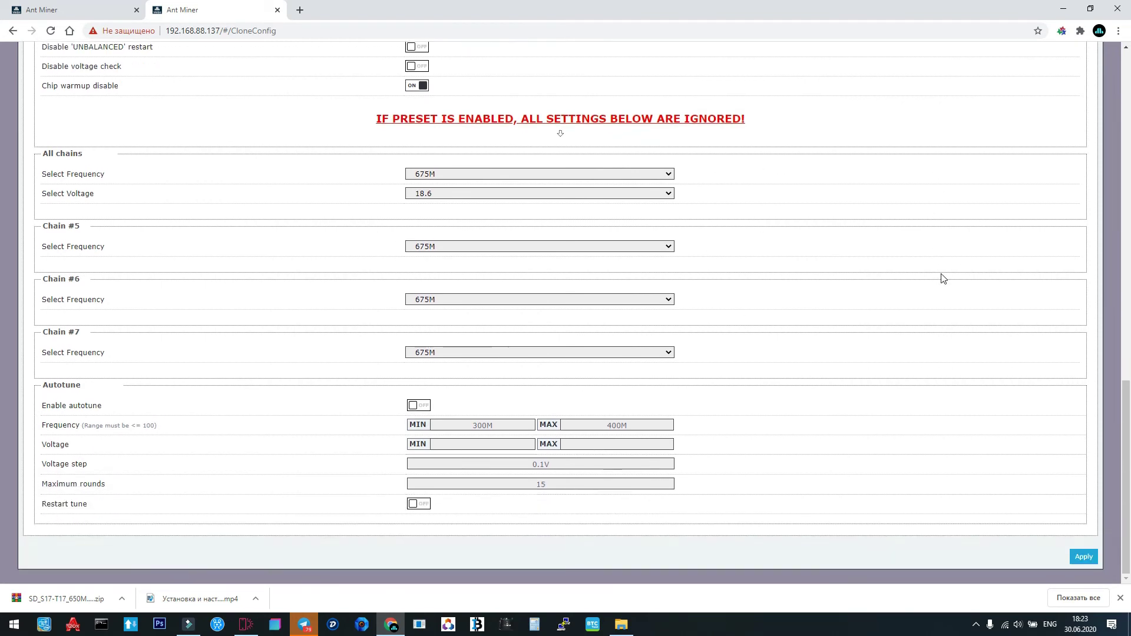
# Apply the template settings and save them as a profile named '3'.
pyautogui.click(1084, 556)
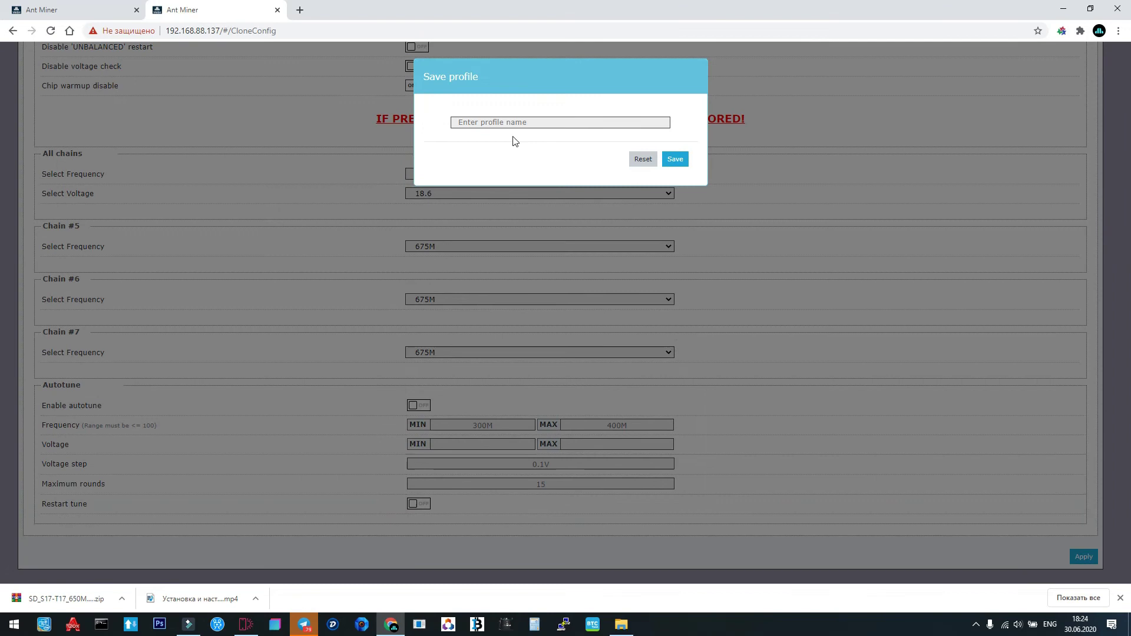
pyautogui.click(517, 122)
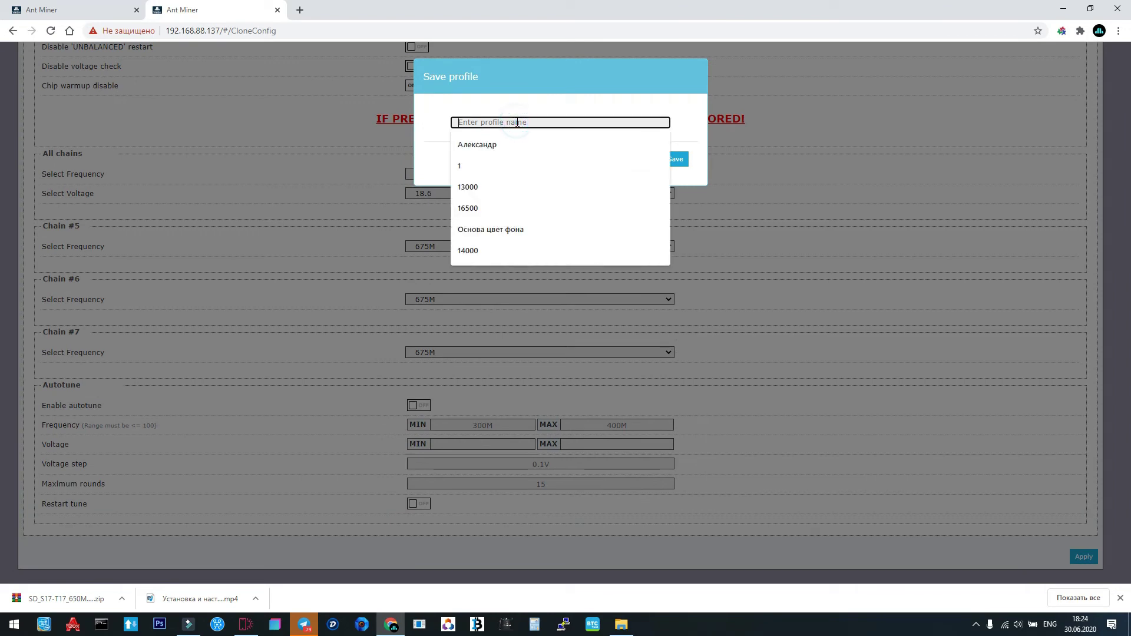
pyautogui.write('3')
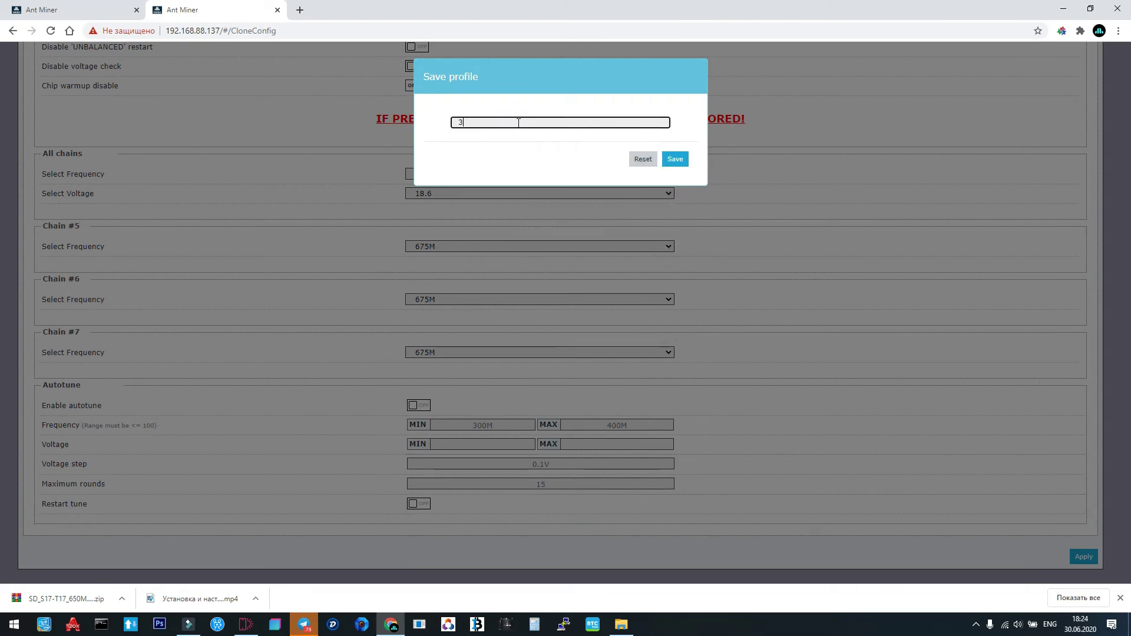
pyautogui.click(675, 160)
pyautogui.scroll(20, 804, 291)
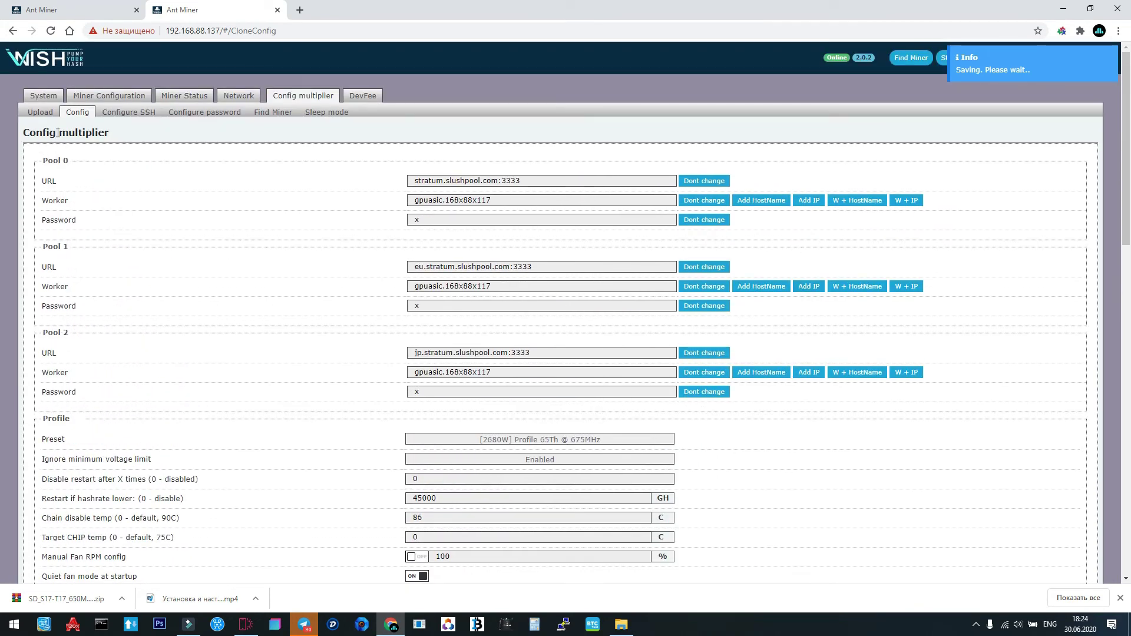
# On the Upload form, pick saved profile 3 in the Config dropdown for deployment.
pyautogui.click(40, 112)
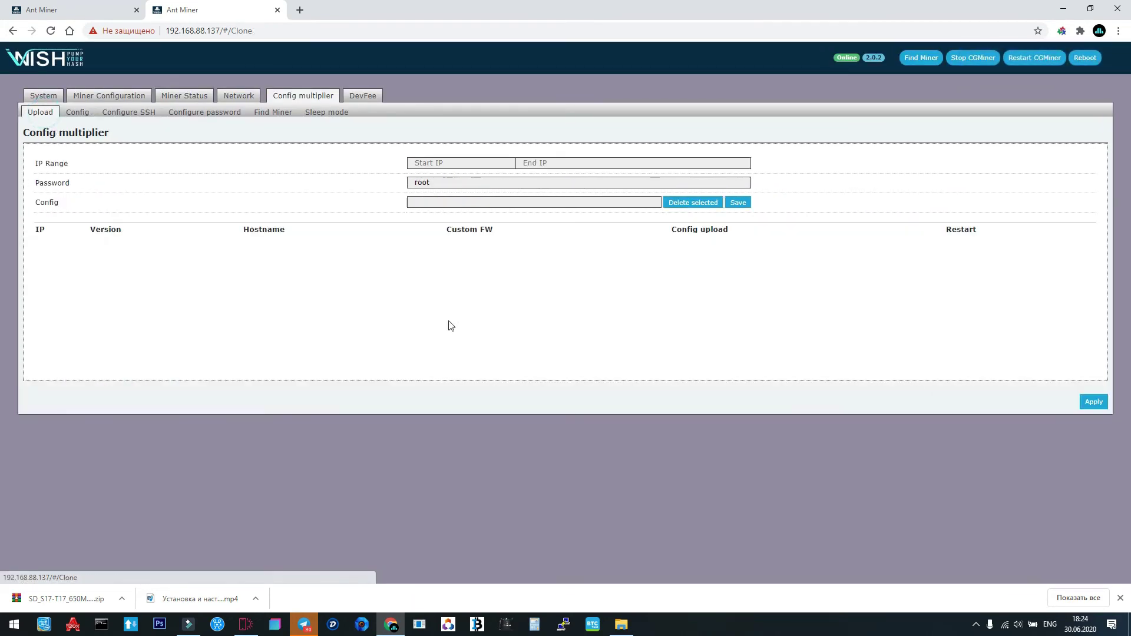
pyautogui.click(431, 163)
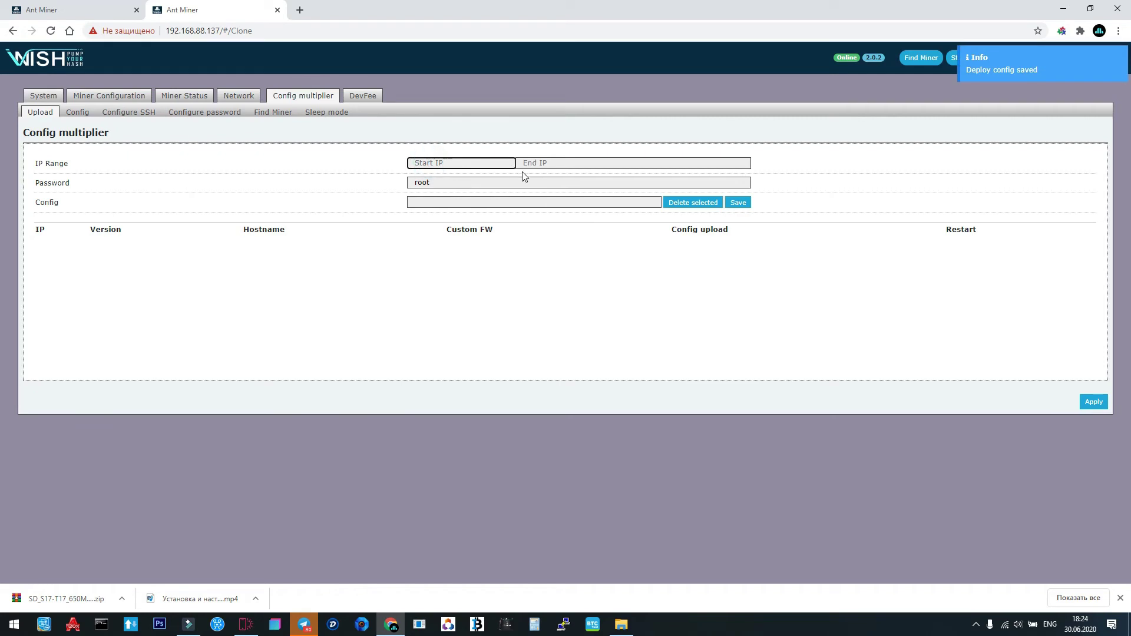
pyautogui.click(557, 161)
pyautogui.click(450, 182)
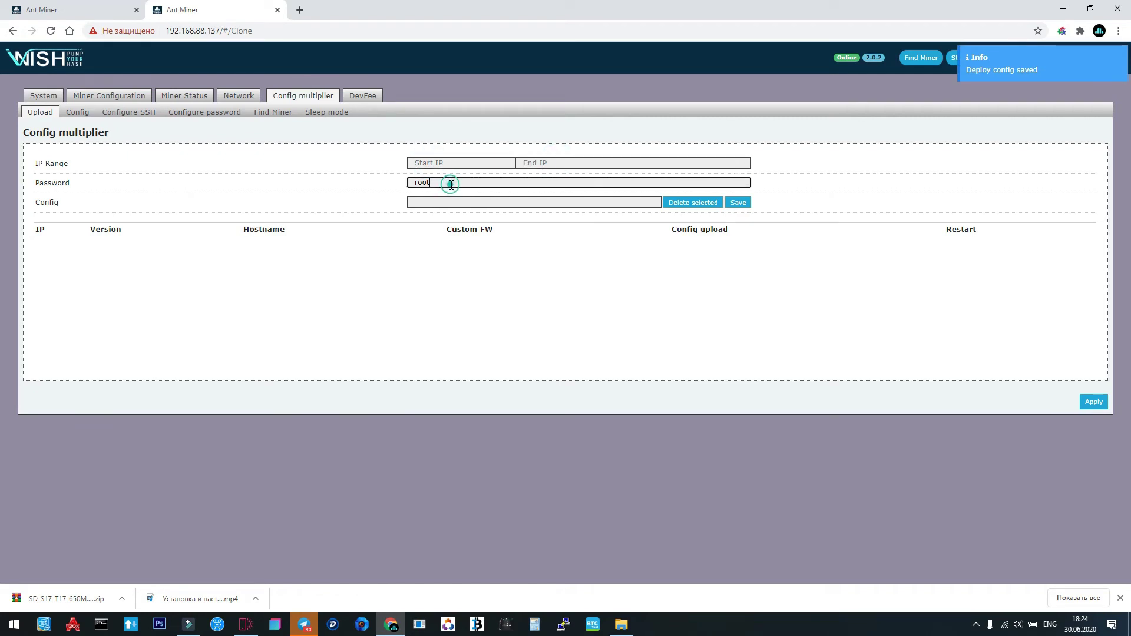
pyautogui.click(437, 207)
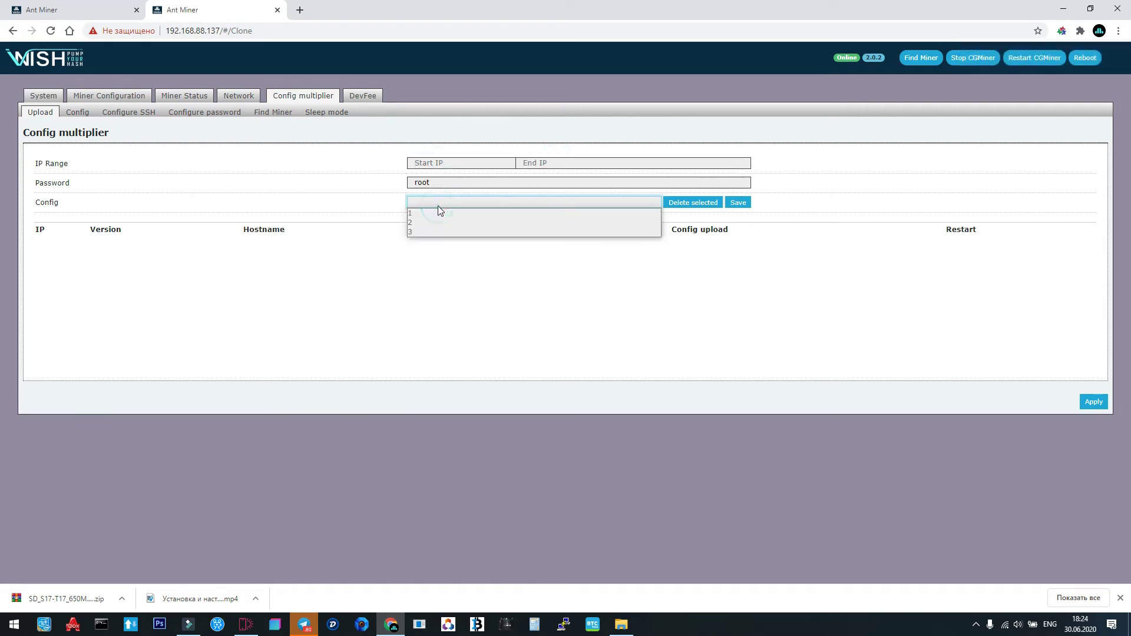
pyautogui.click(424, 234)
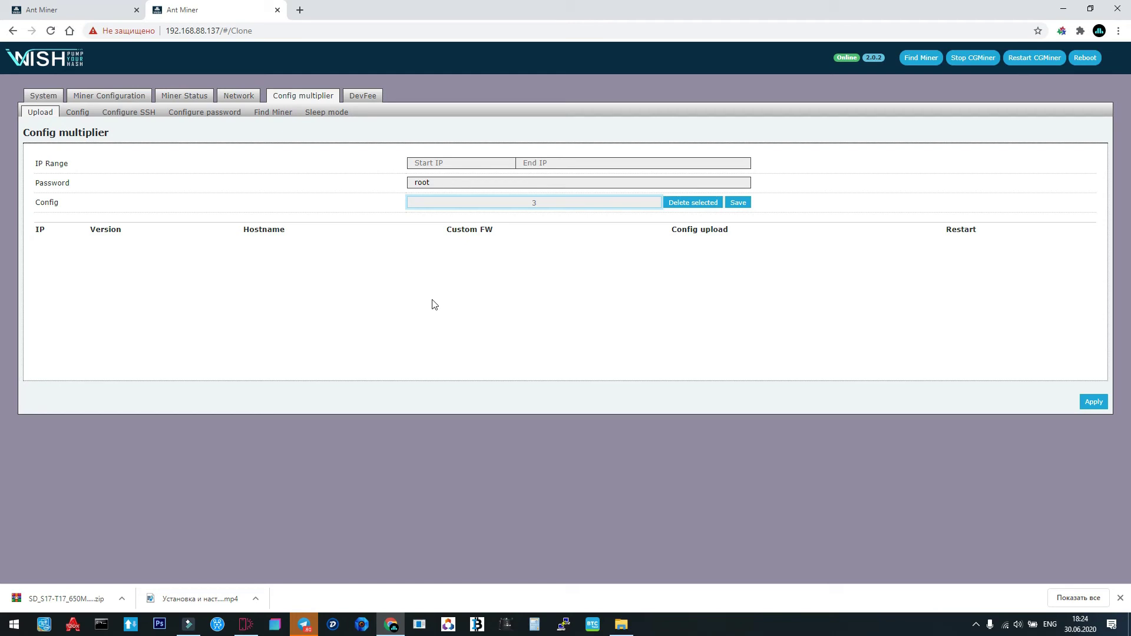
pyautogui.click(48, 98)
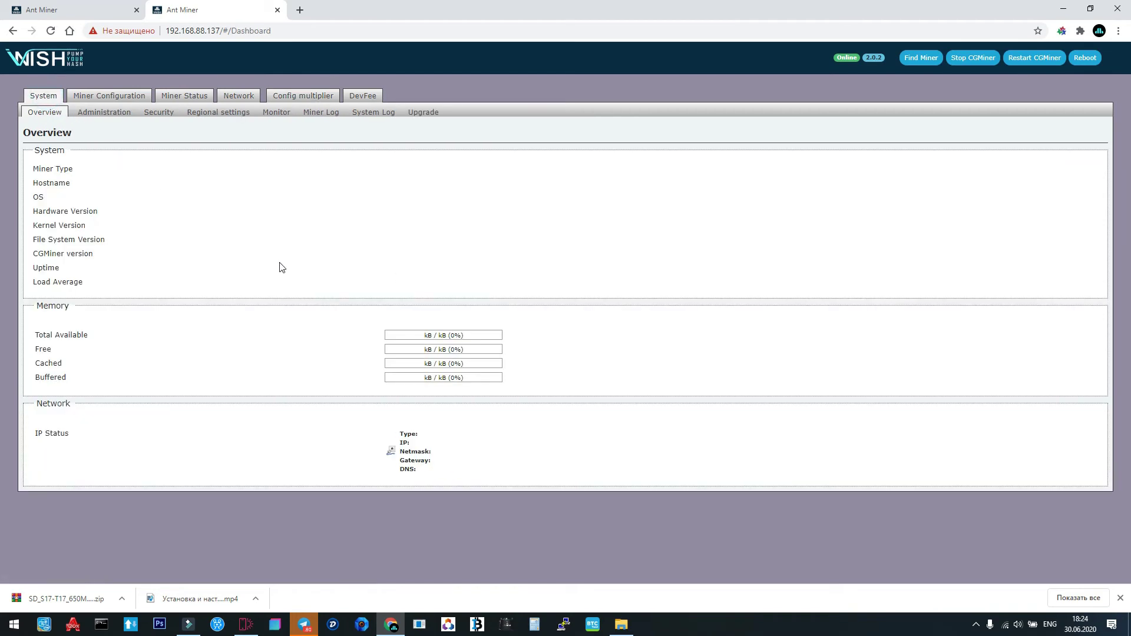
pyautogui.click(84, 96)
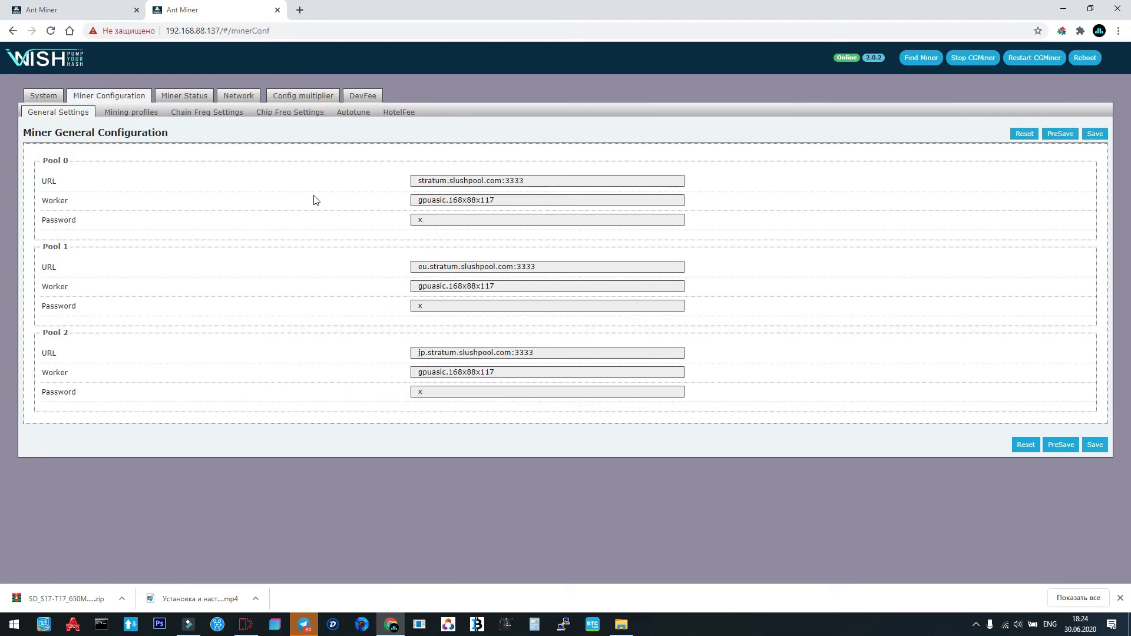
pyautogui.click(401, 113)
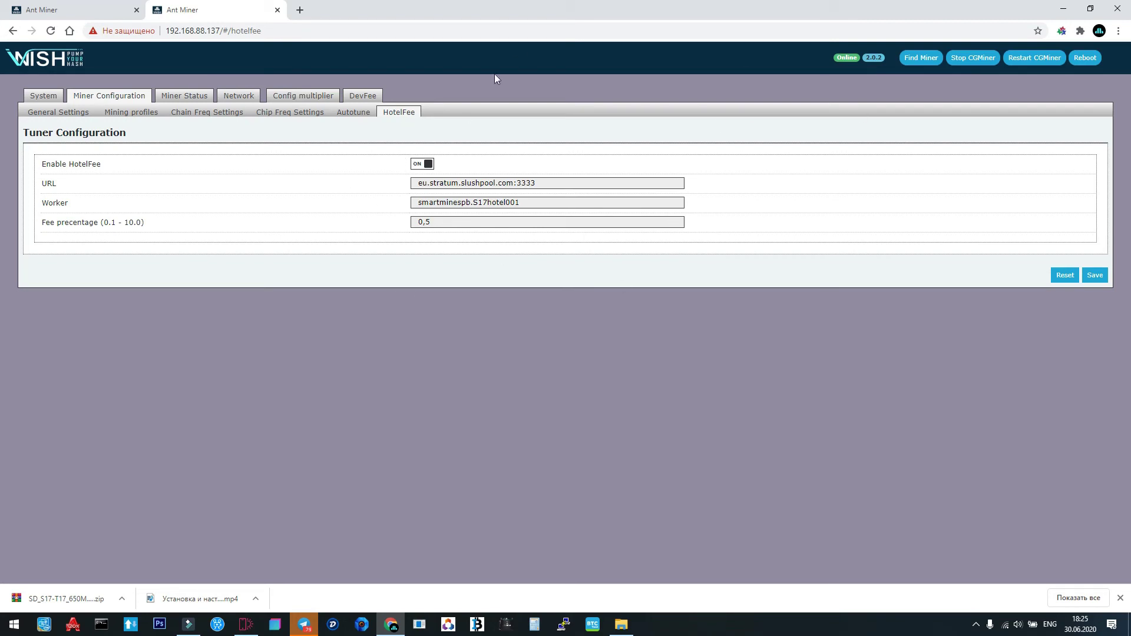
pyautogui.click(298, 100)
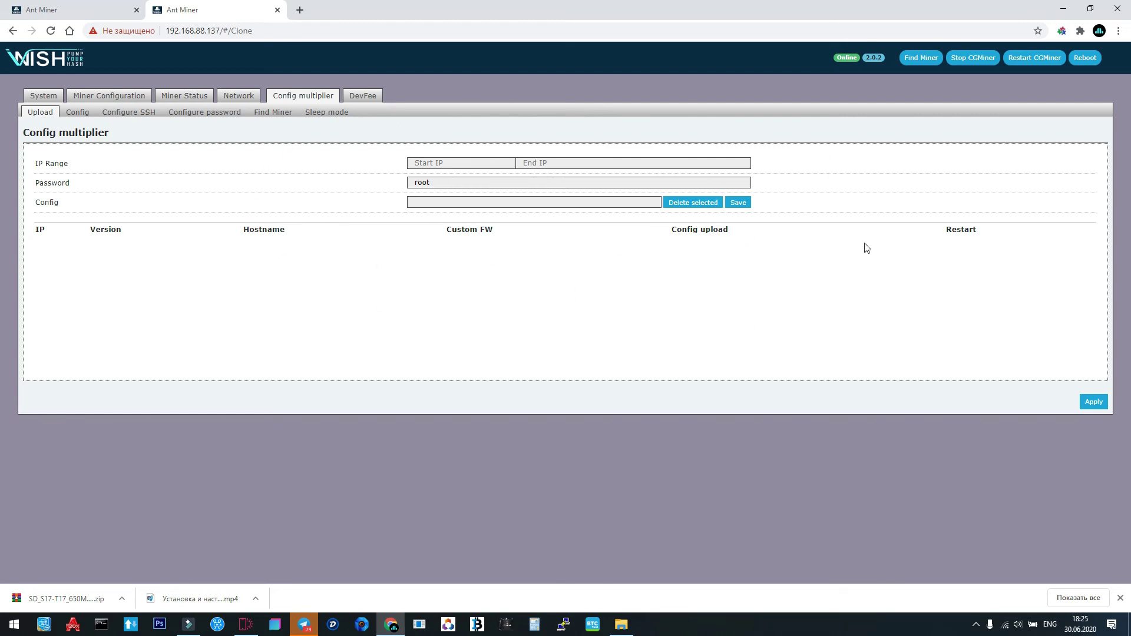
# Open Miner Status and highlight the Alive HotelFee row in the Pools table.
pyautogui.click(180, 91)
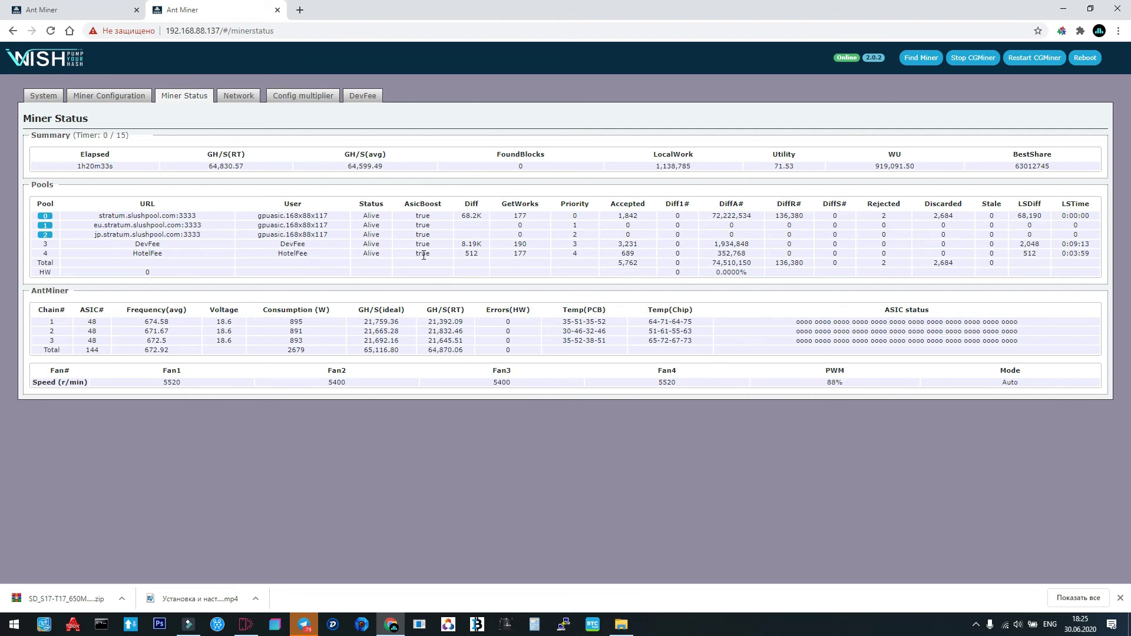
pyautogui.moveTo(133, 253); pyautogui.dragTo(330, 255)
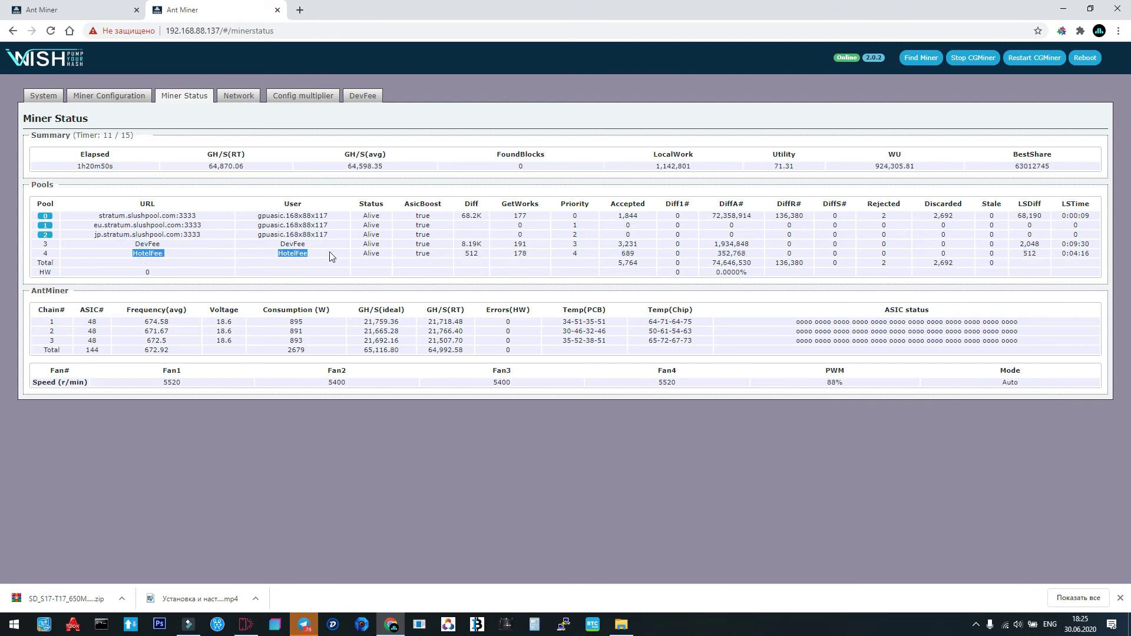
# Go to System > Upgrade, then open and cancel the Flash firmware file picker without choosing an image.
pyautogui.click(32, 95)
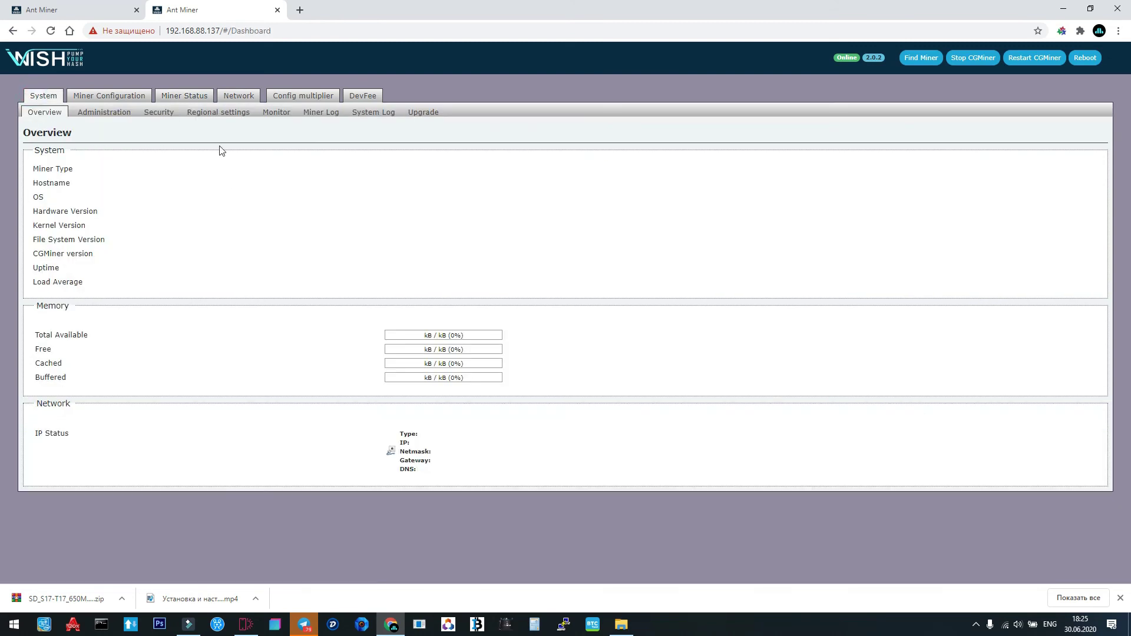
pyautogui.click(146, 97)
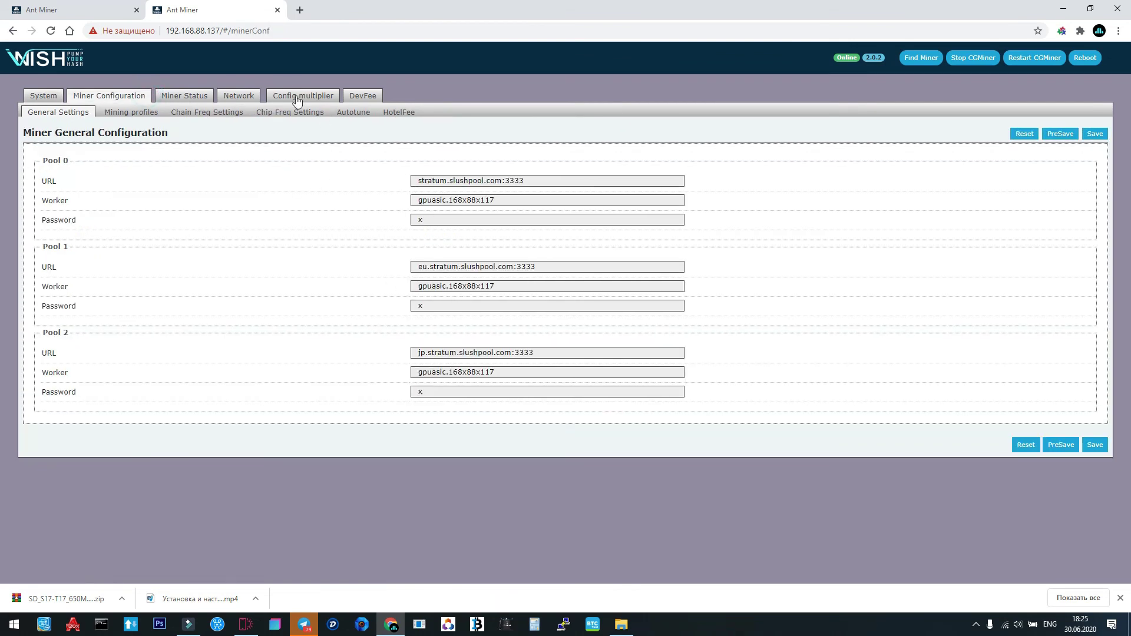
pyautogui.click(177, 96)
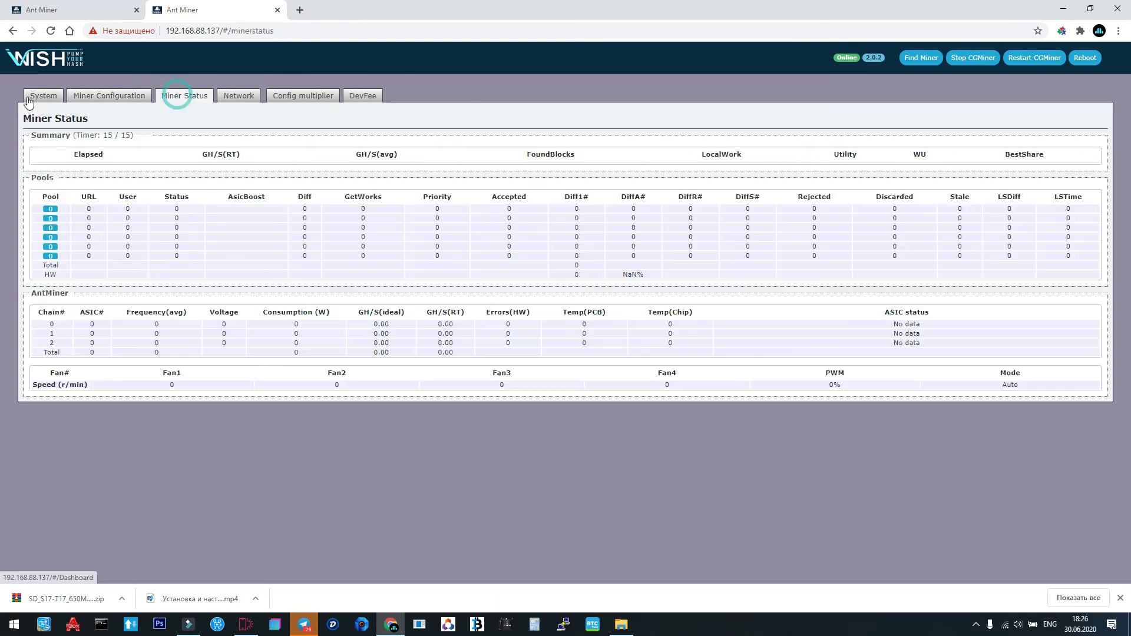
pyautogui.click(28, 97)
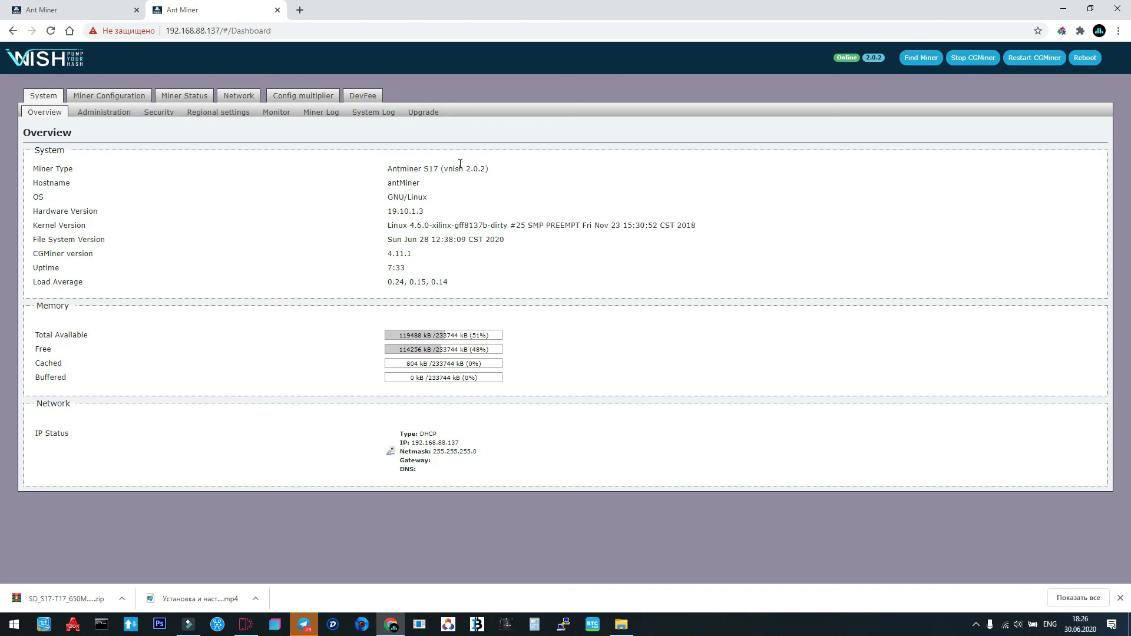
pyautogui.click(422, 112)
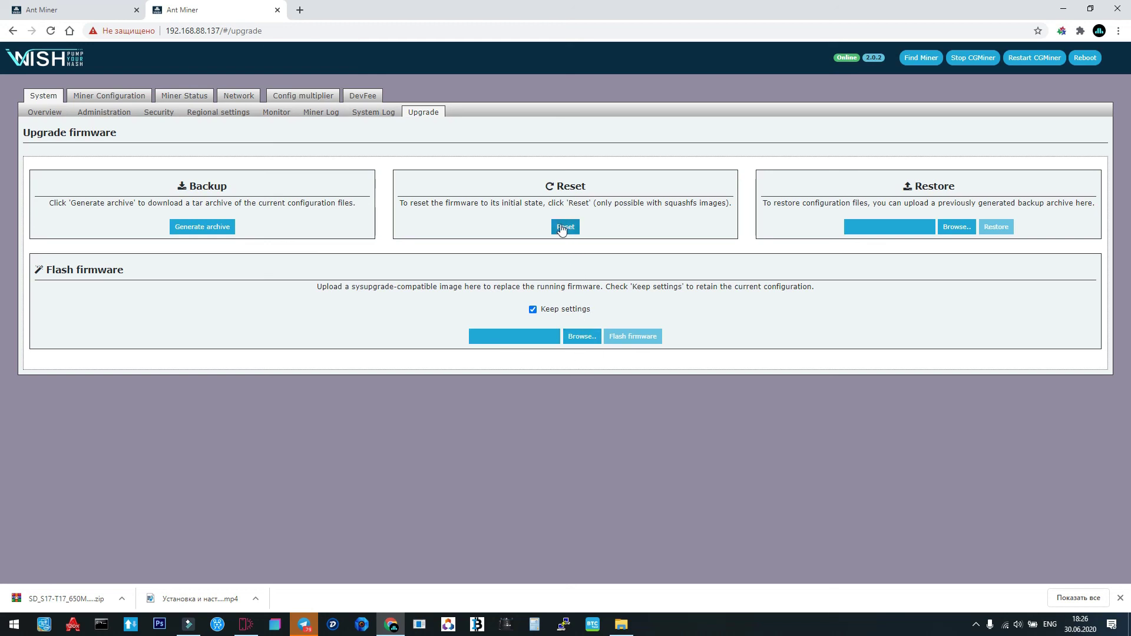
pyautogui.click(579, 339)
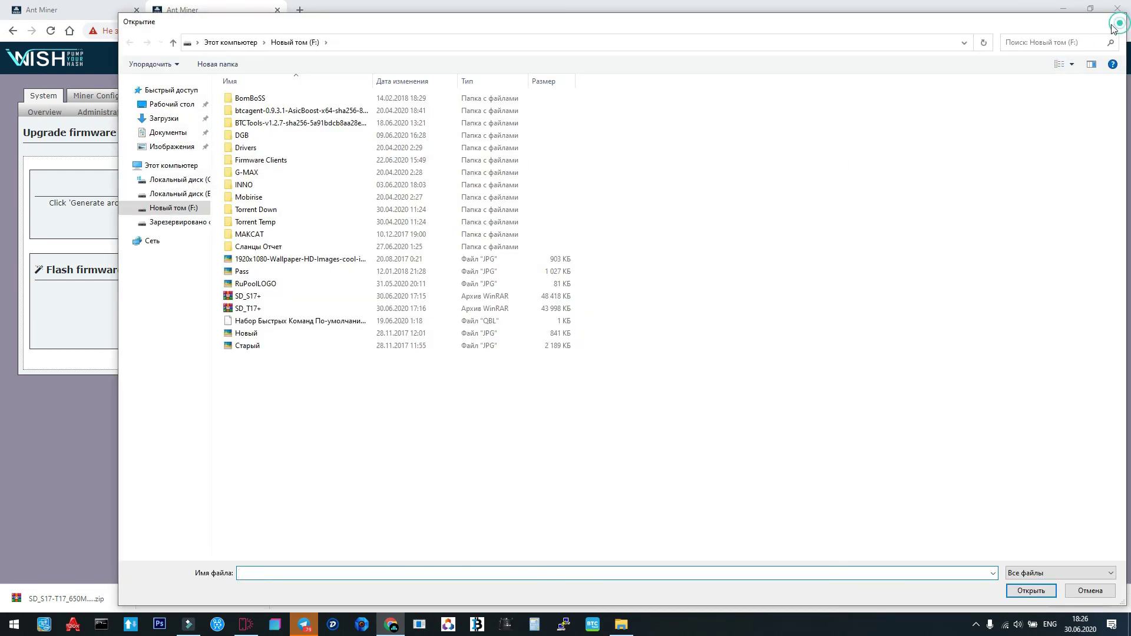
pyautogui.click(1113, 28)
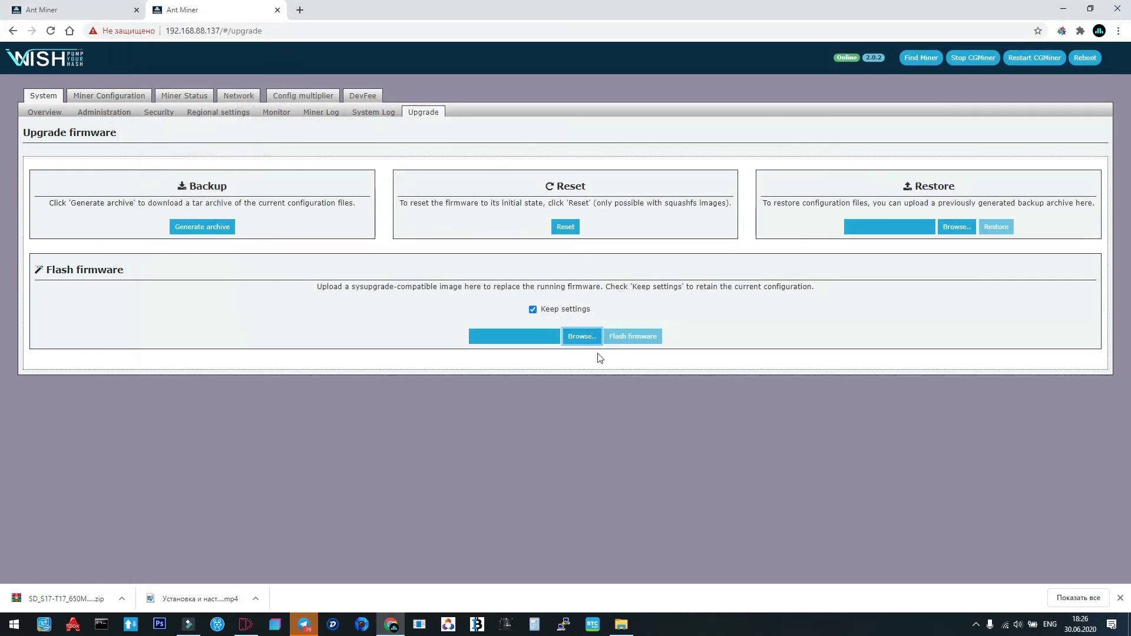